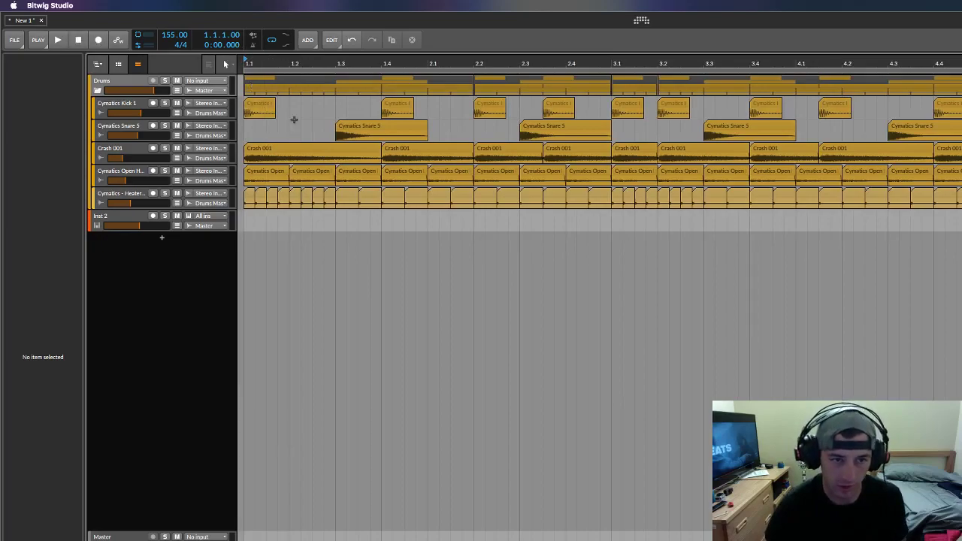
Step: Play the drum arrangement from the beginning to hear the beat, and stop playback
drag(301, 64, 307, 60)
key(space)
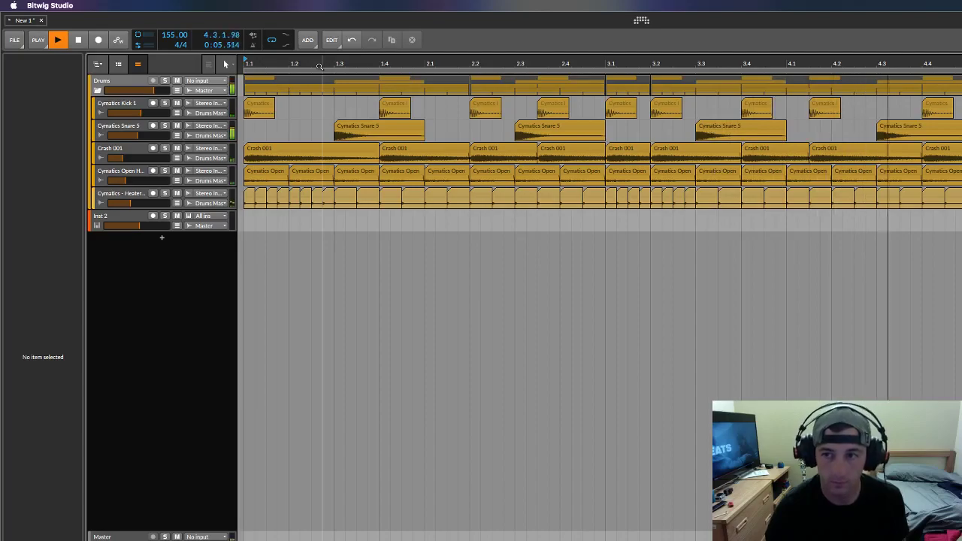
key(space)
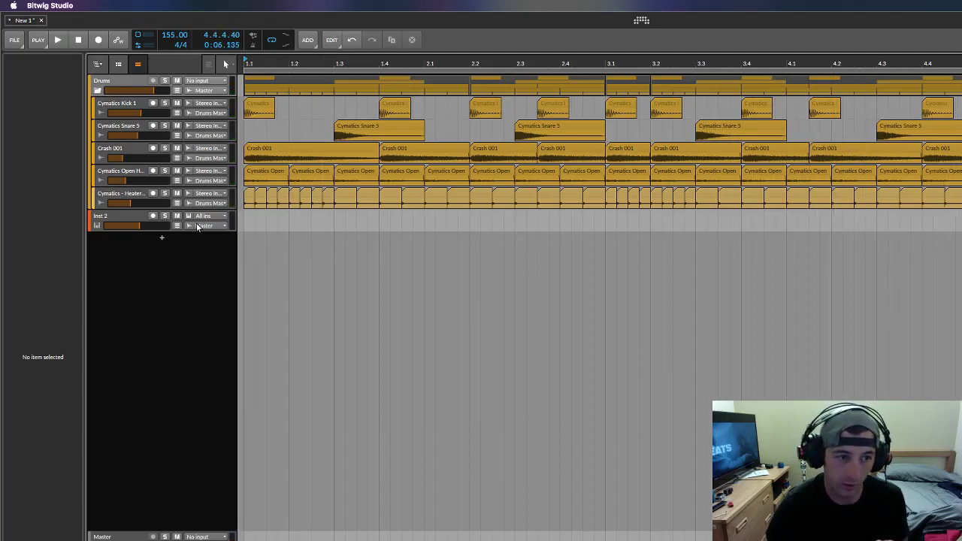
Step: Load the Serum synth onto the Inst 2 track and reposition its window
click(128, 217)
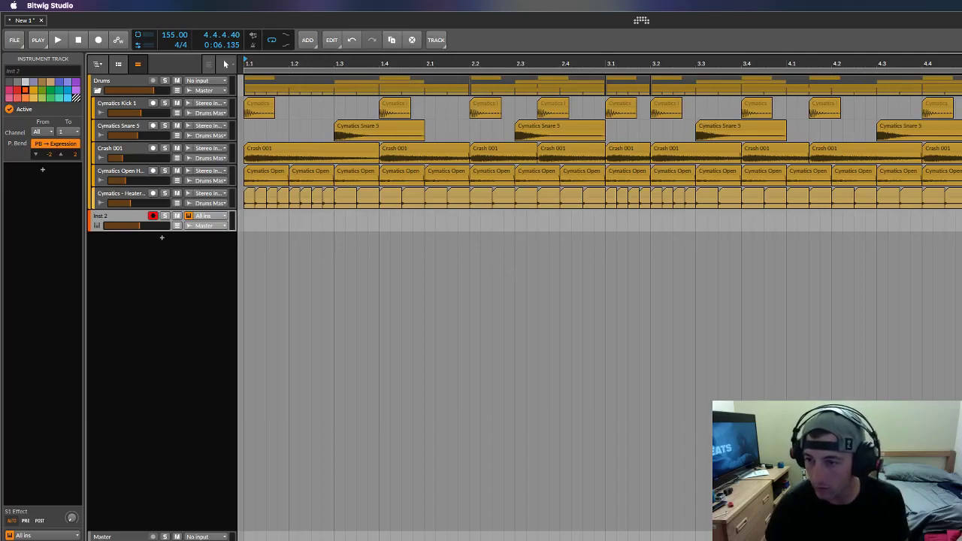
click(478, 221)
drag(565, 176, 484, 171)
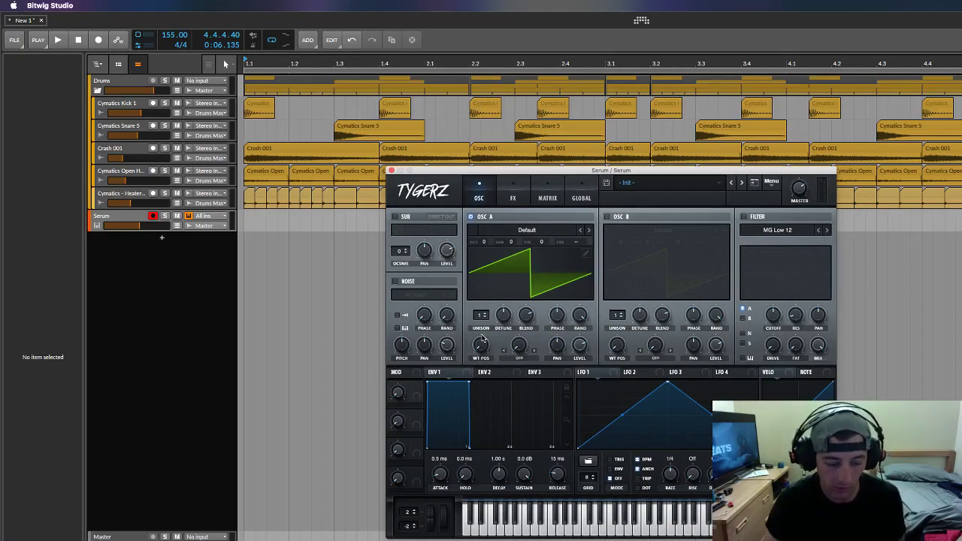
Step: Raise oscillator A to 9 unison voices and load the analog MB Saw wavetable
mouse_move(482, 339)
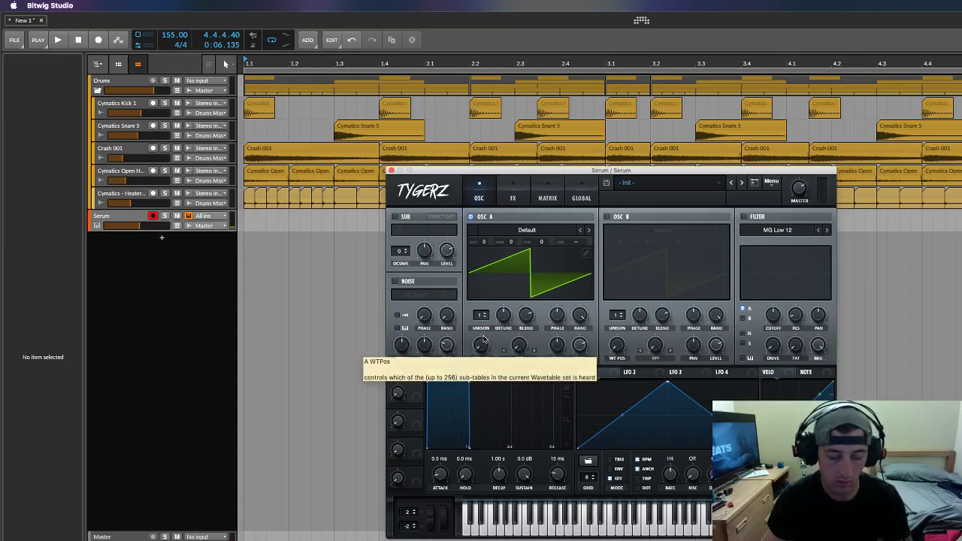
drag(480, 315, 480, 252)
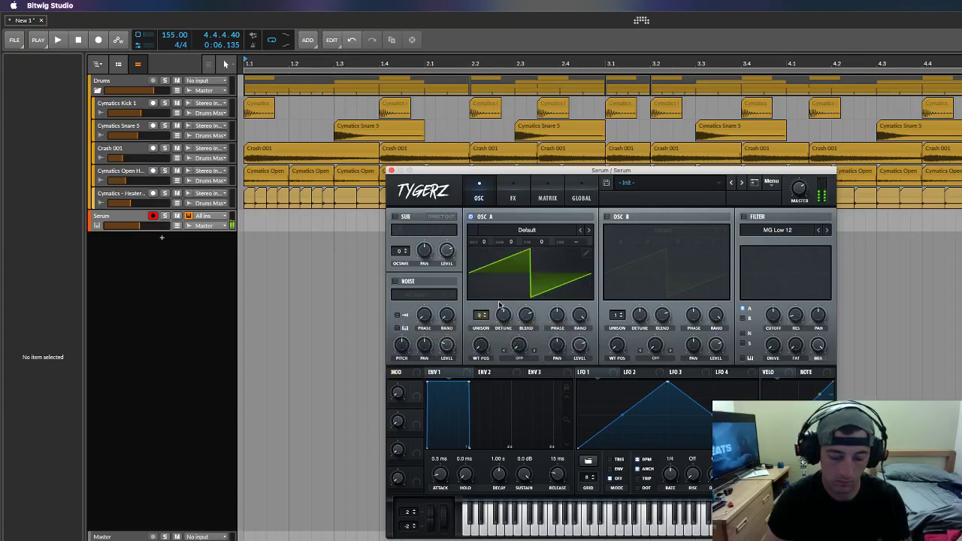
click(528, 231)
mouse_move(531, 244)
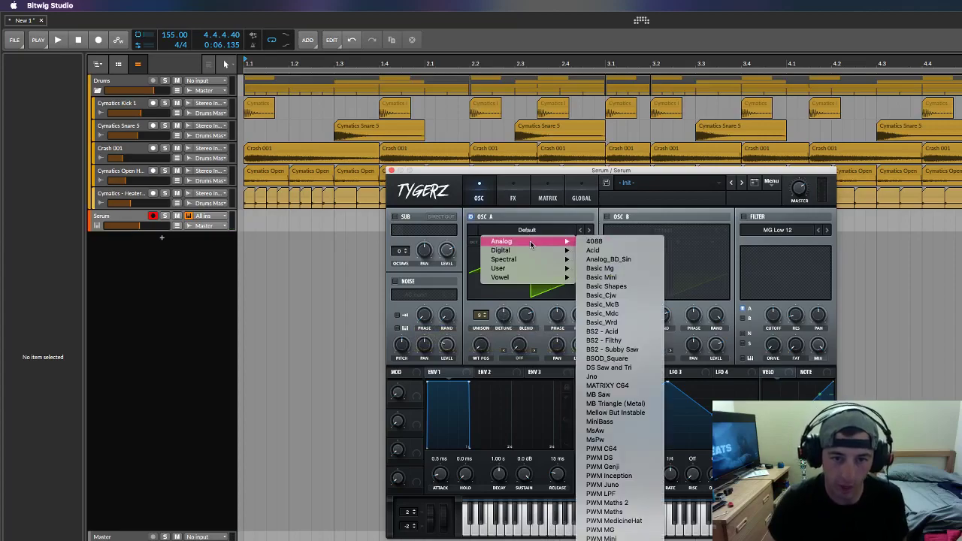
click(627, 395)
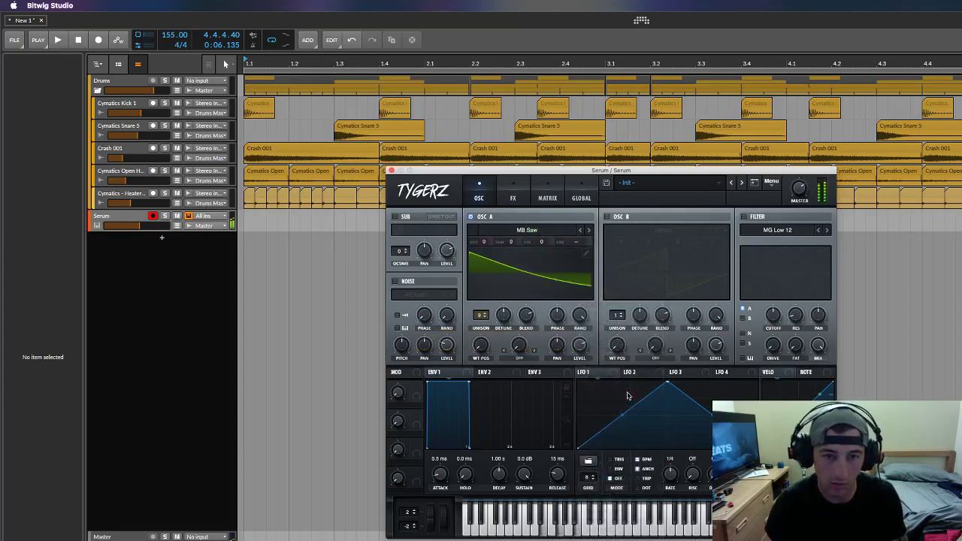
Step: Try the analog DS Saw and Tri wavetable on oscillator A
click(537, 229)
mouse_move(541, 241)
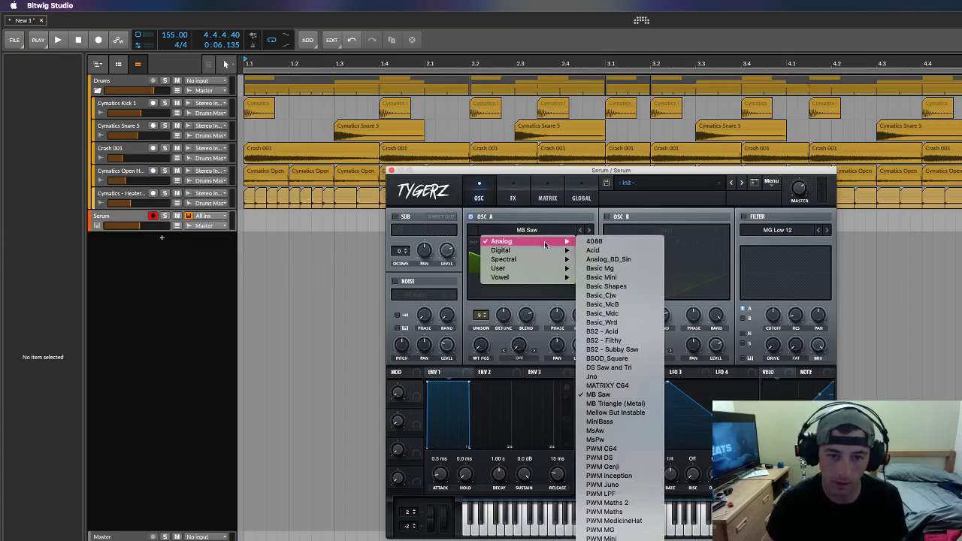
click(629, 369)
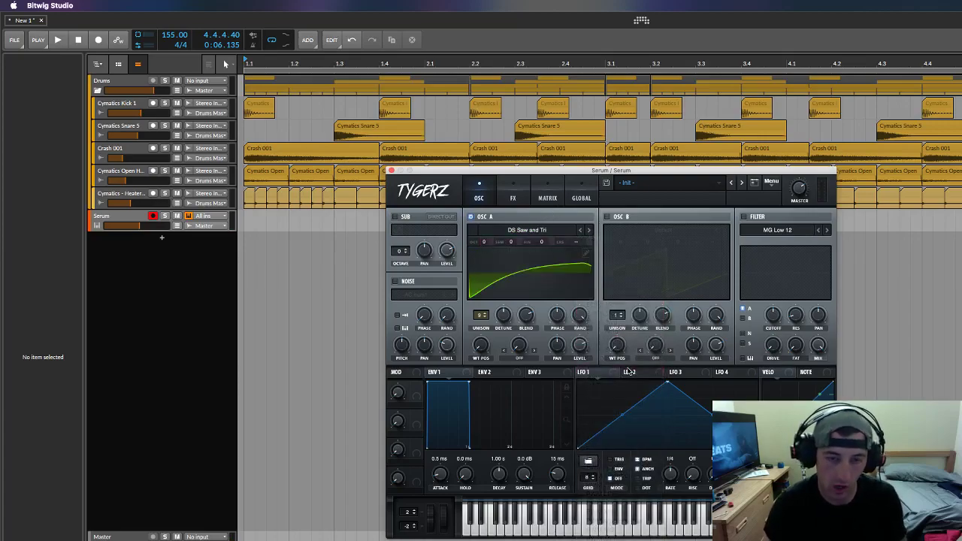
drag(478, 305, 478, 334)
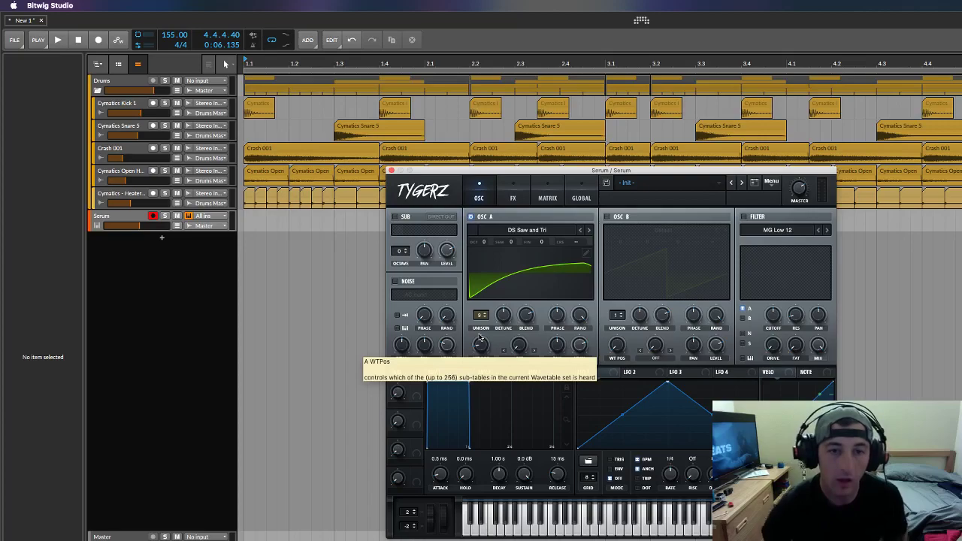
Step: Reset Serum to its Init preset and reposition its window
click(770, 181)
click(790, 227)
drag(490, 172, 511, 196)
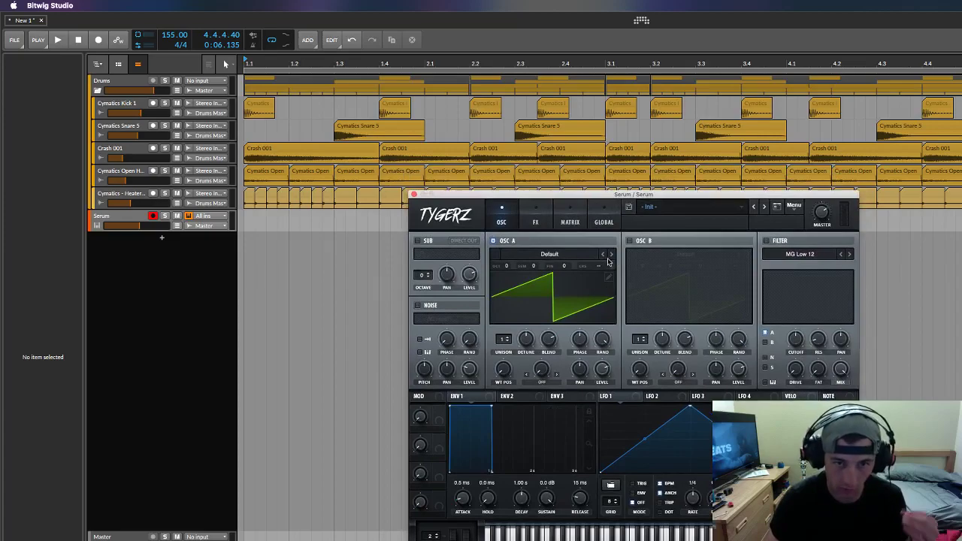
Step: Enable oscillator B one octave up (+1) and give both oscillators 9 unison voices
click(629, 240)
drag(641, 271, 669, 267)
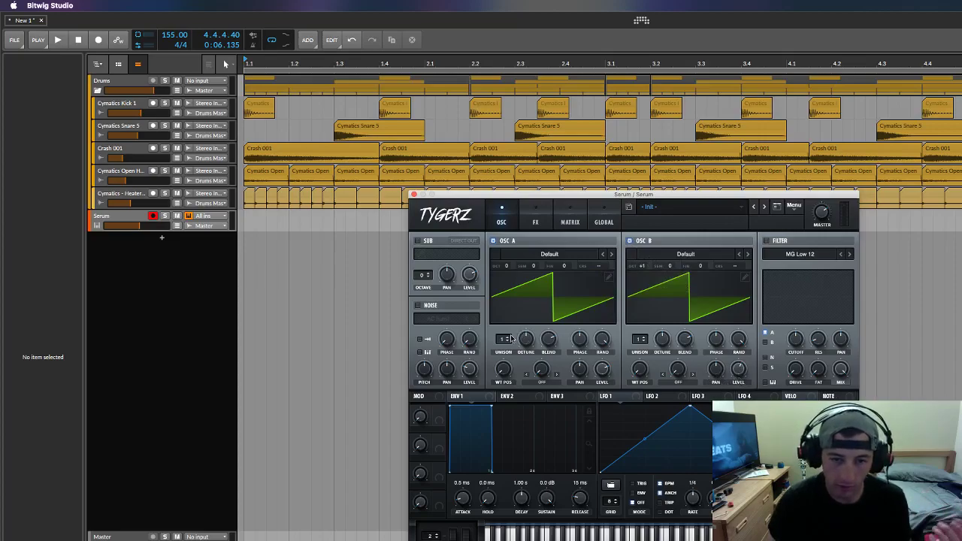
drag(505, 343, 507, 282)
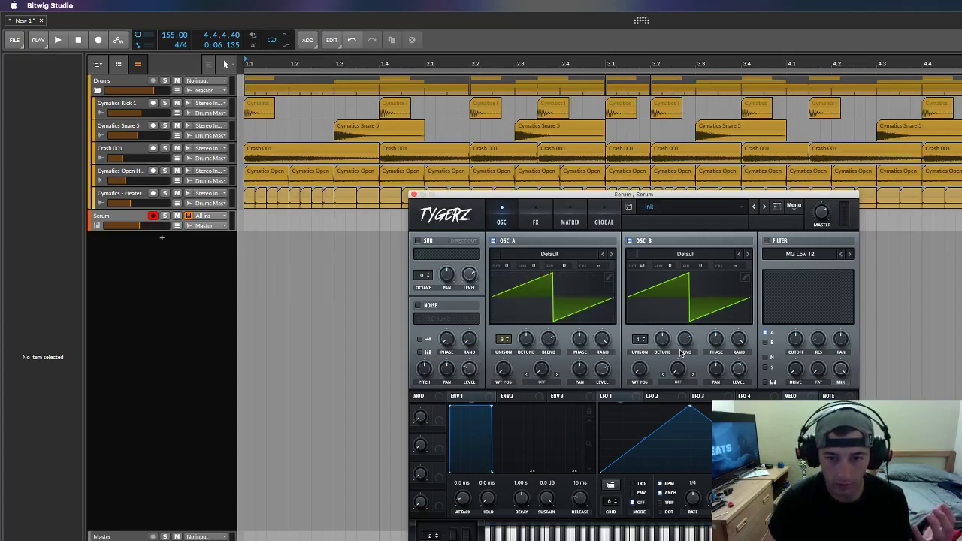
drag(638, 342, 641, 279)
Step: Lower the detune of oscillators A and B and adjust oscillator B's level
drag(530, 345, 529, 347)
drag(664, 345, 666, 352)
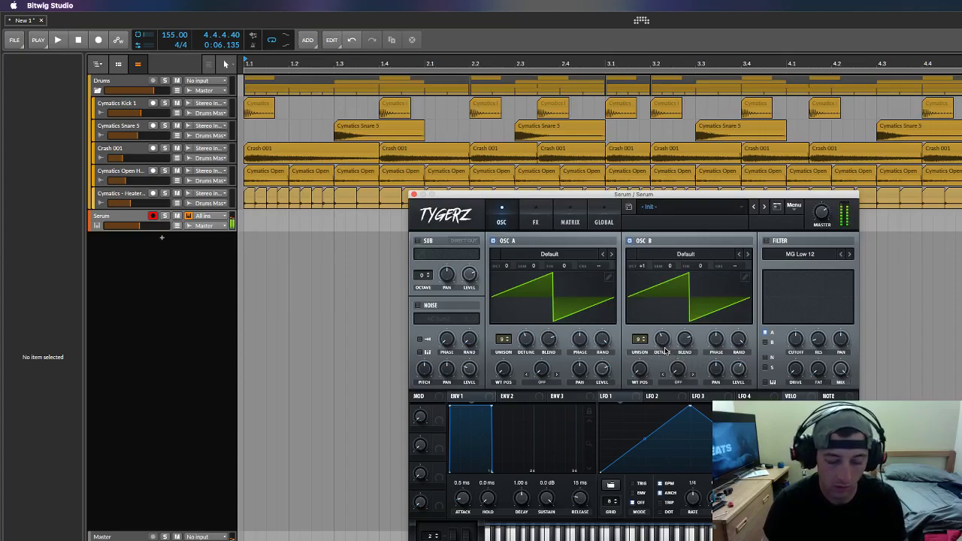
drag(736, 366, 732, 354)
click(734, 367)
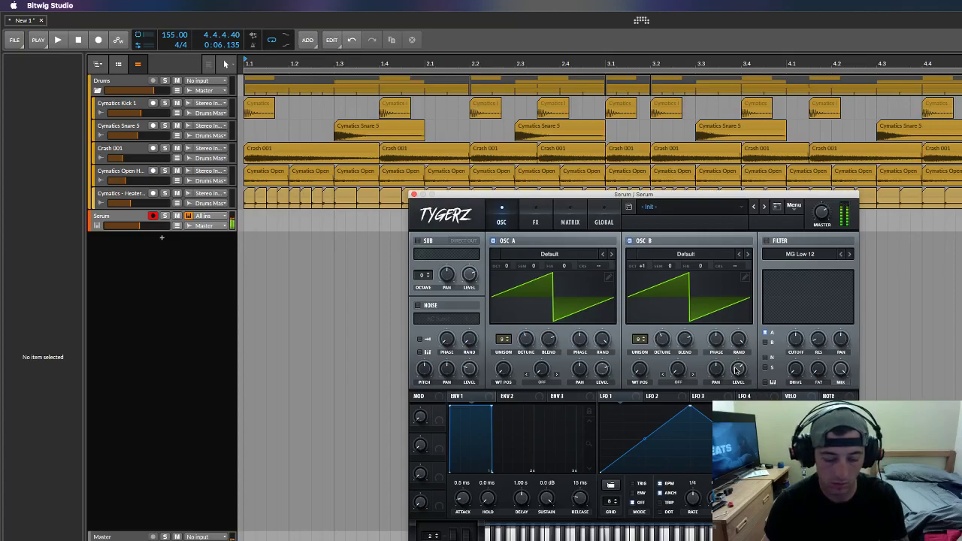
mouse_move(606, 337)
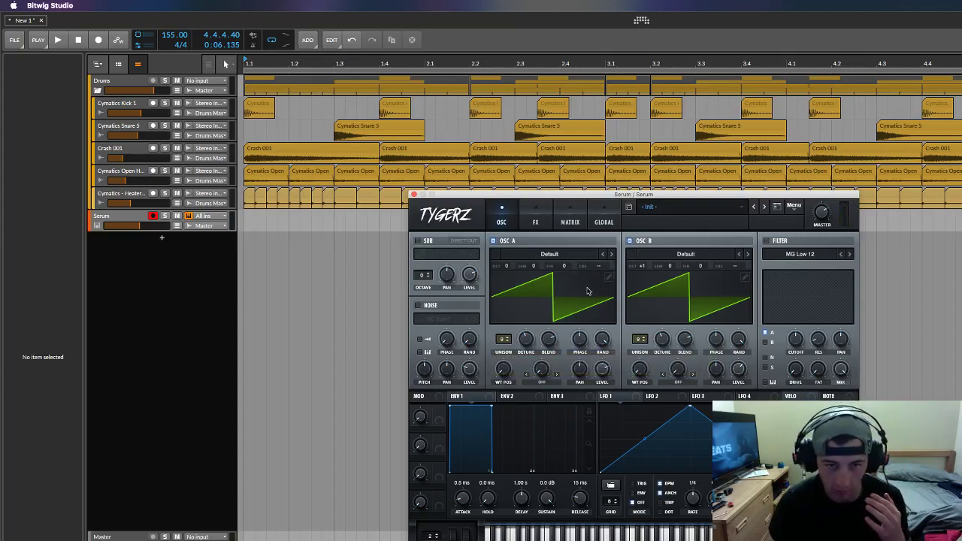
Step: Set the unison mode of both oscillators to Super and adjust oscillator A's detune
click(604, 222)
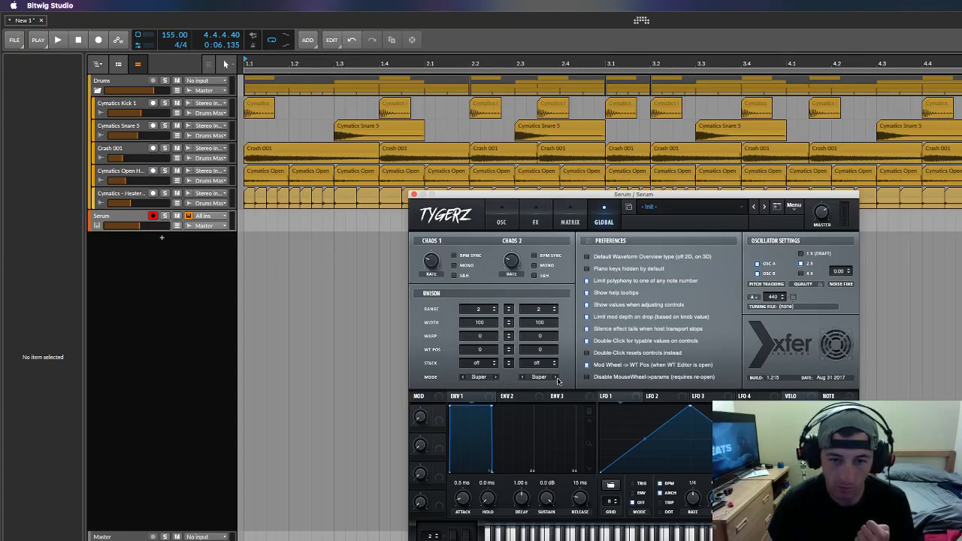
click(498, 222)
mouse_move(528, 346)
mouse_down()
mouse_move(526, 316)
mouse_move(529, 344)
mouse_move(525, 330)
mouse_up()
Step: Compare the Linear and Super unison modes on oscillator A while varying its detune
click(604, 218)
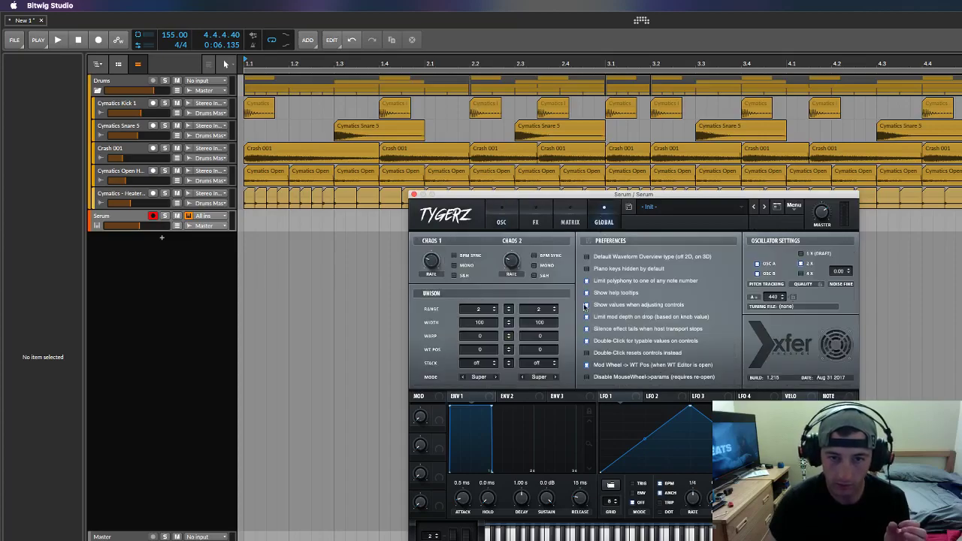
click(461, 377)
click(504, 224)
drag(529, 345, 530, 351)
click(612, 223)
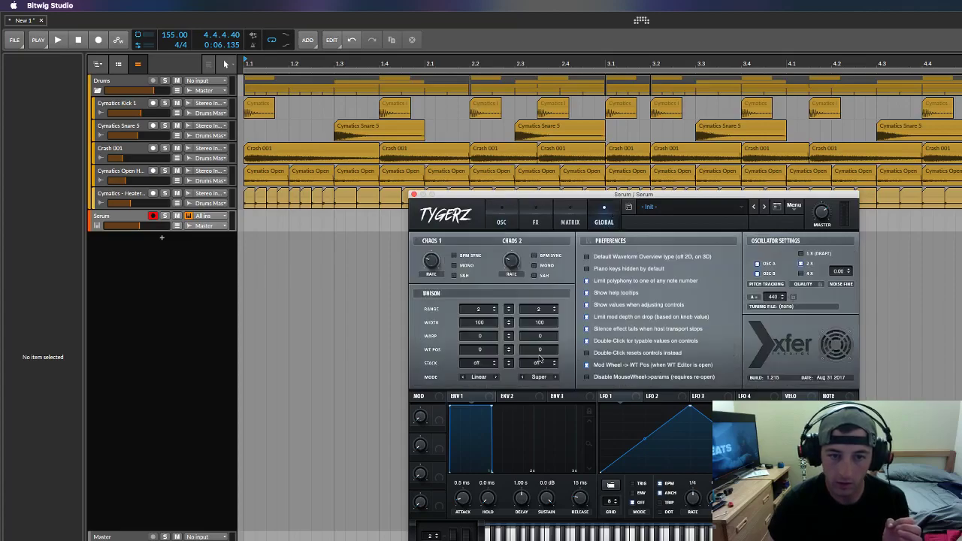
click(497, 381)
click(501, 223)
drag(526, 342, 526, 340)
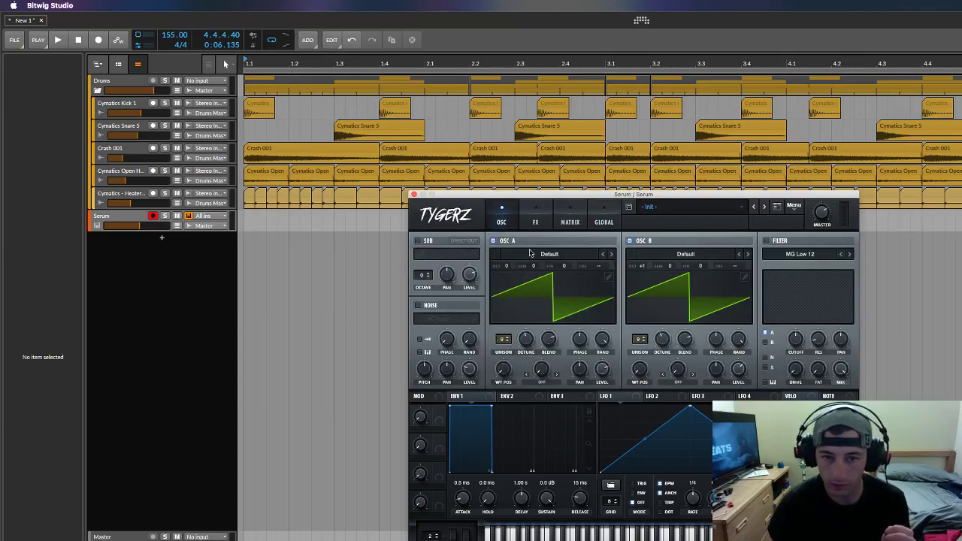
Step: Enable the Hyper/Dimension effect and set the dimension size to 11%
click(535, 222)
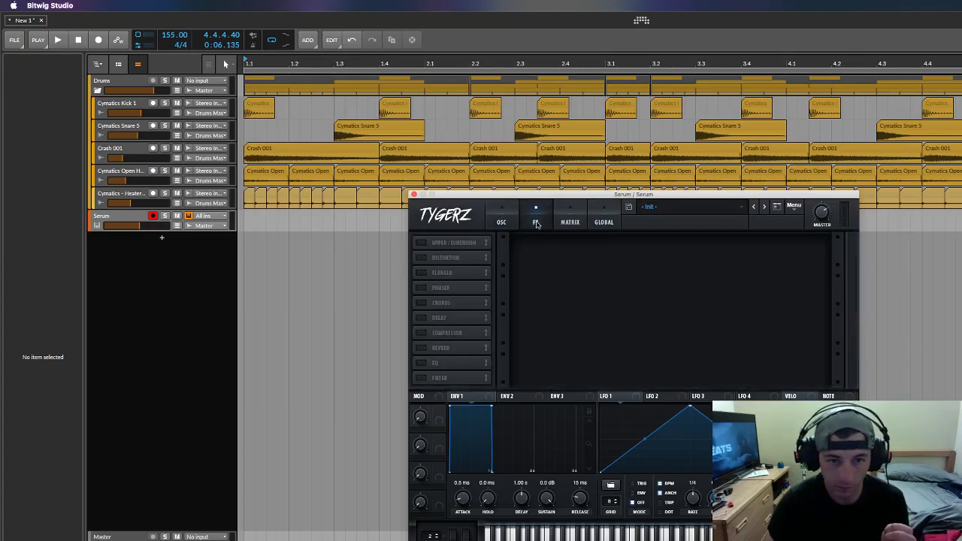
click(422, 243)
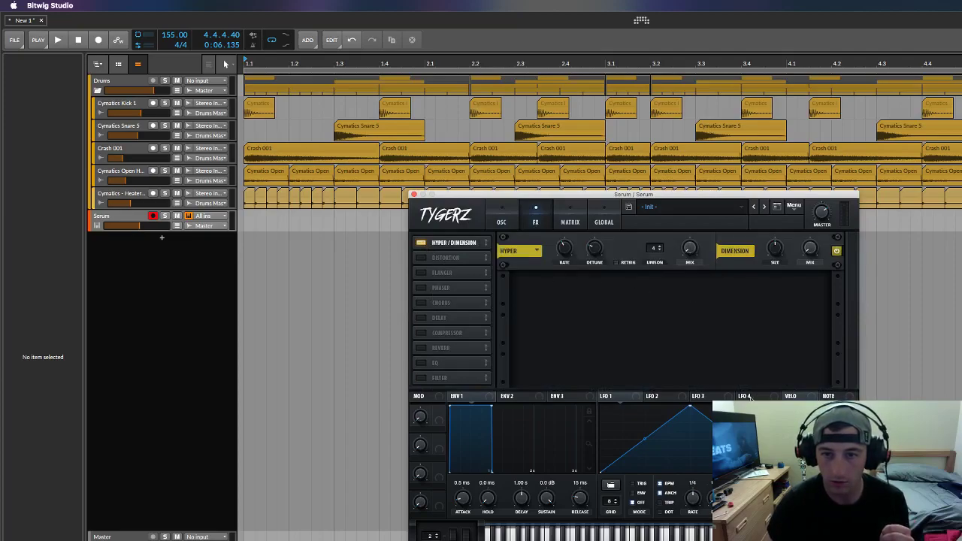
drag(774, 247, 777, 294)
drag(772, 245, 772, 243)
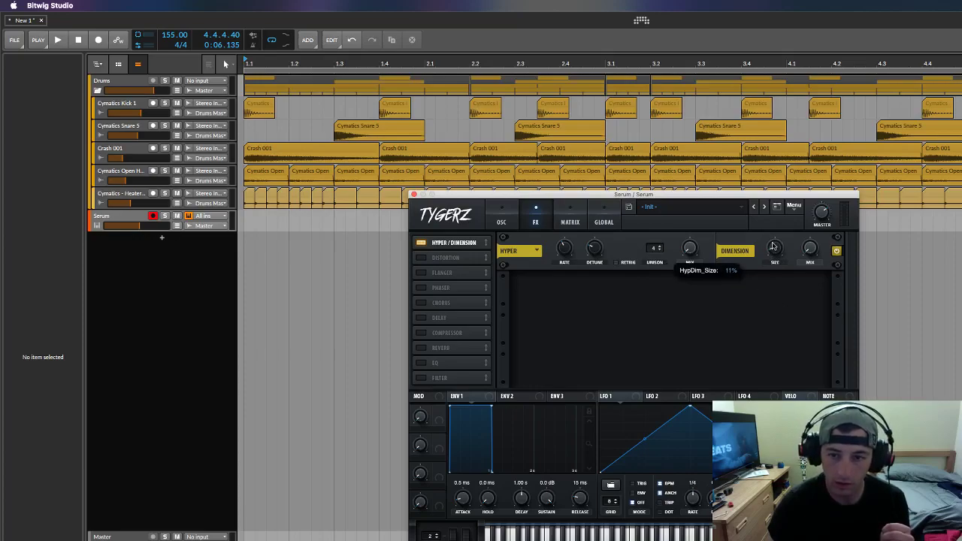
Step: Enable the Tube distortion and shape its filter as a high-pass around 100 Hz with a resonance of 0.1
click(422, 257)
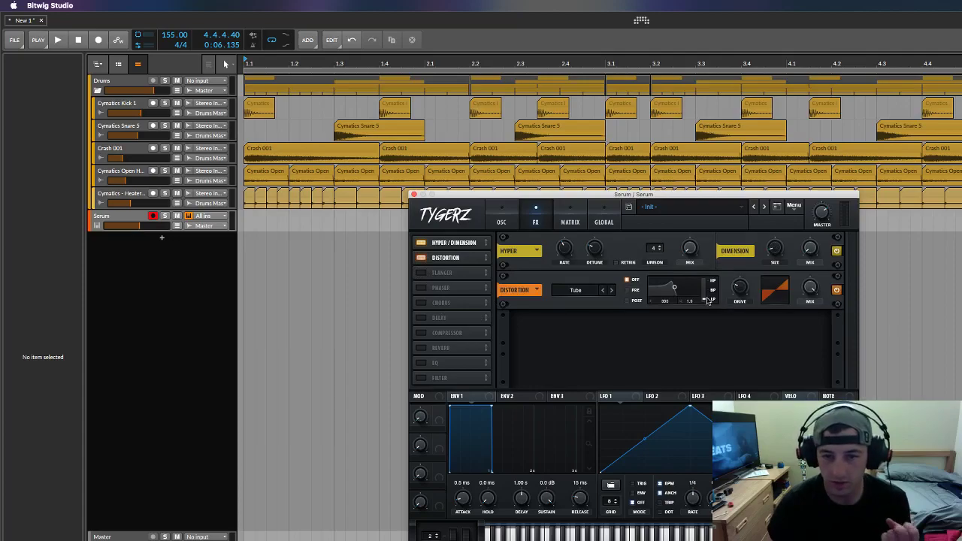
drag(703, 299, 696, 174)
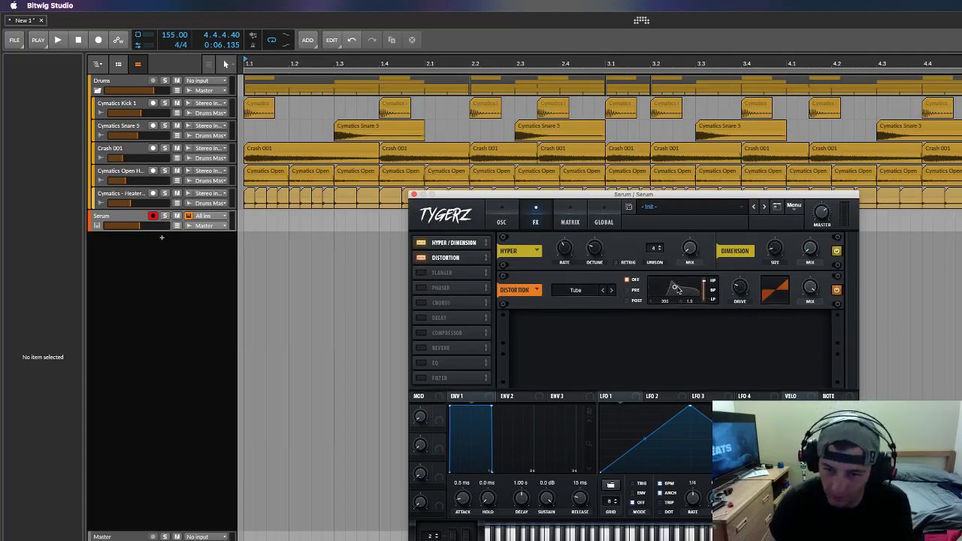
drag(704, 292, 686, 231)
drag(674, 287, 670, 322)
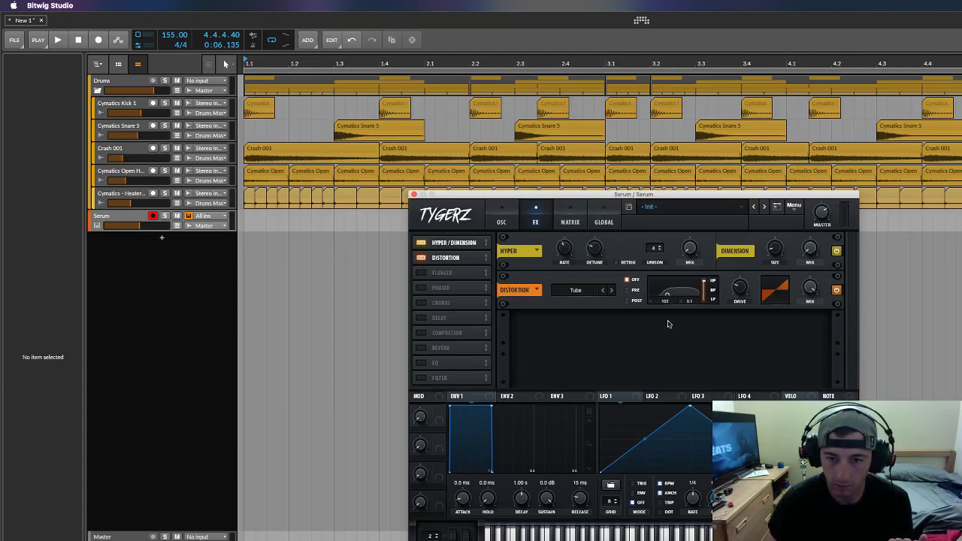
Step: Try the distortion at 100% drive, lower its mix, and bring the drive back to a moderate amount
drag(742, 293, 743, 224)
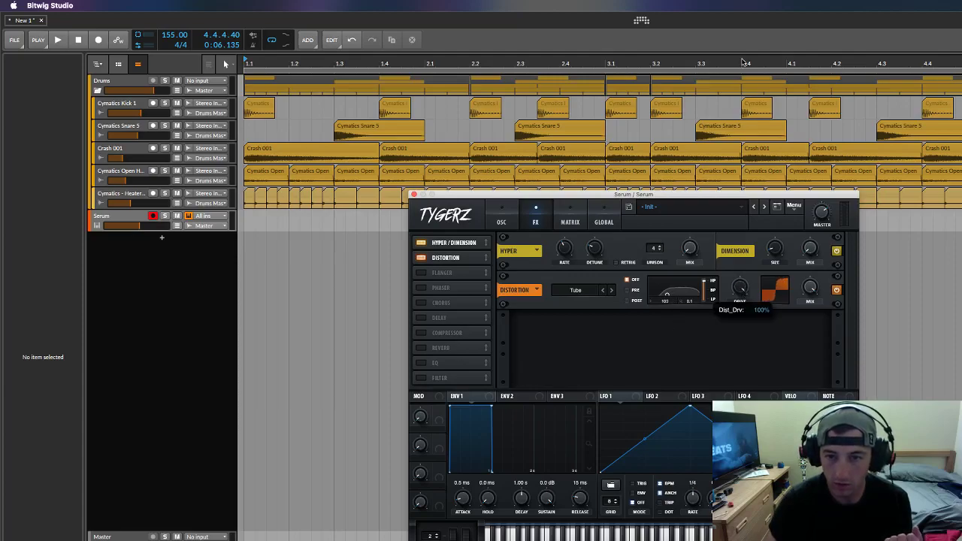
drag(811, 279, 813, 343)
drag(806, 282, 805, 301)
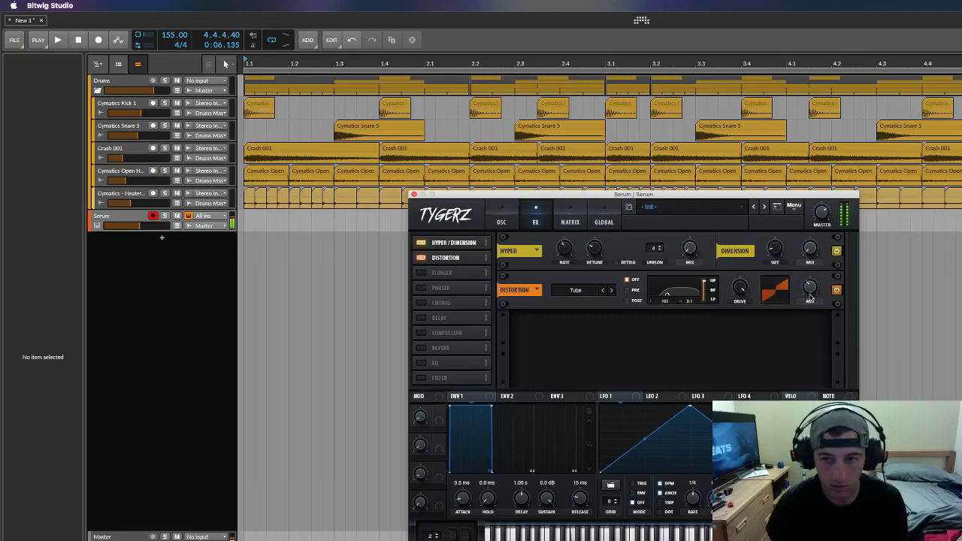
mouse_move(741, 286)
mouse_down()
mouse_move(740, 316)
mouse_move(748, 302)
mouse_up()
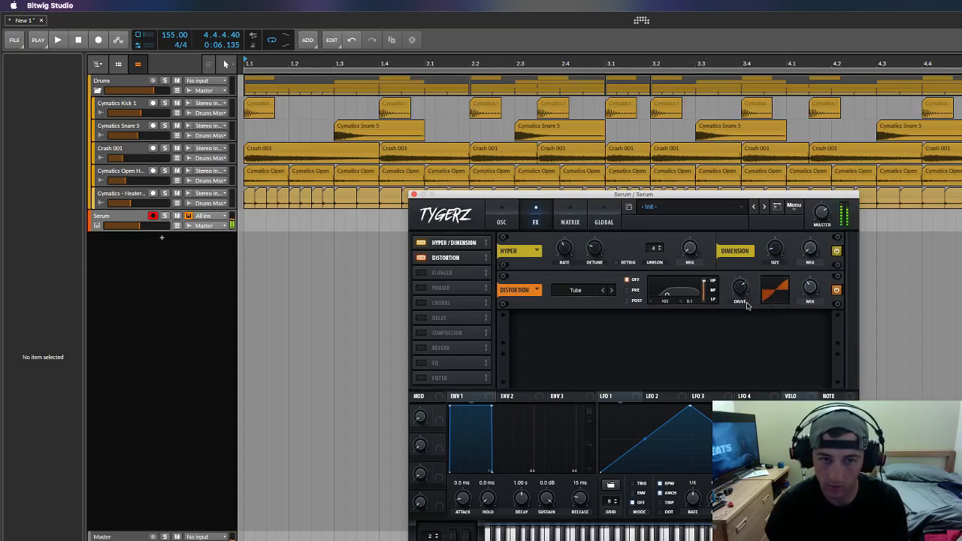
Step: Enable the compressor in multiband mode directly after the distortion in the effects chain
click(422, 333)
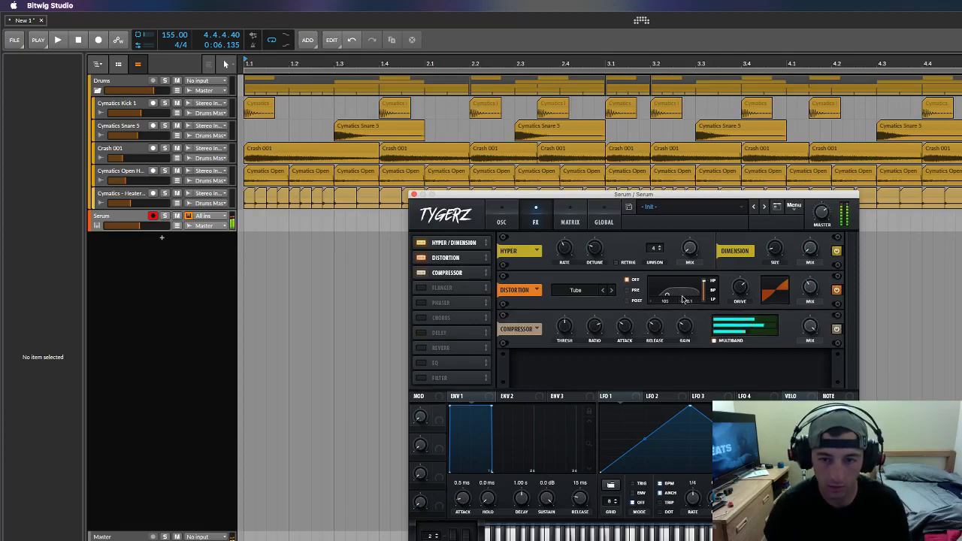
Step: Set Envelope 1's attack to 48 ms and its release to 185 ms
click(499, 223)
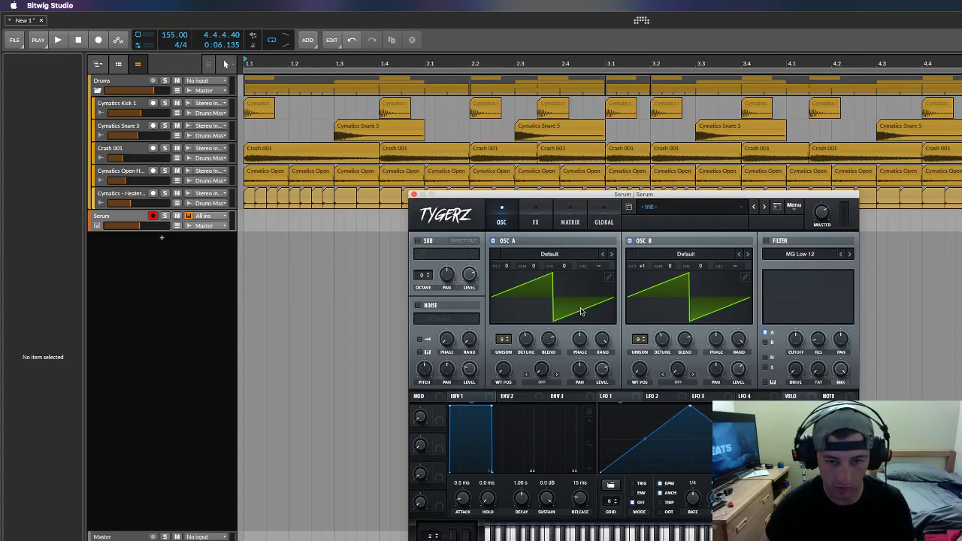
mouse_move(465, 506)
mouse_down()
mouse_move(462, 481)
mouse_move(462, 495)
mouse_up()
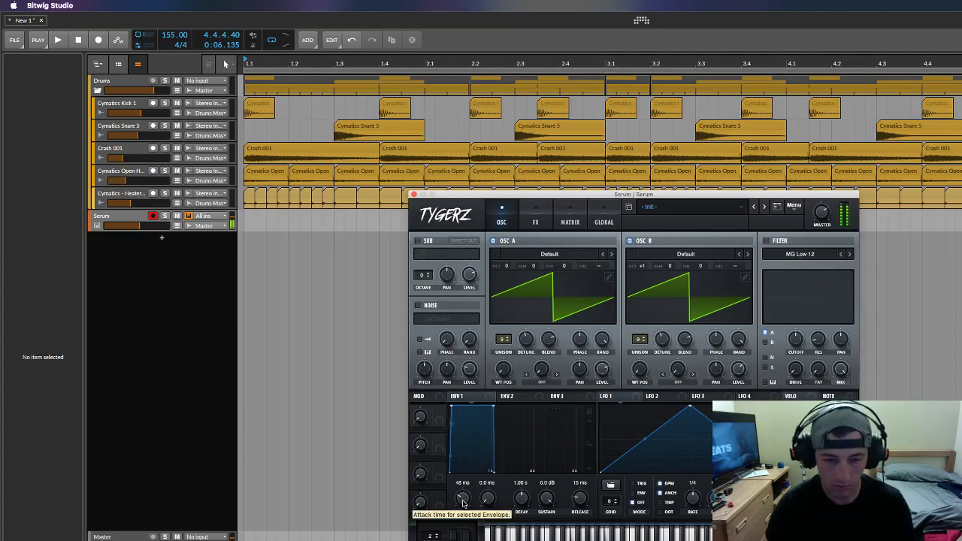
mouse_move(580, 502)
mouse_down()
mouse_move(579, 490)
mouse_move(571, 498)
mouse_move(578, 502)
mouse_up()
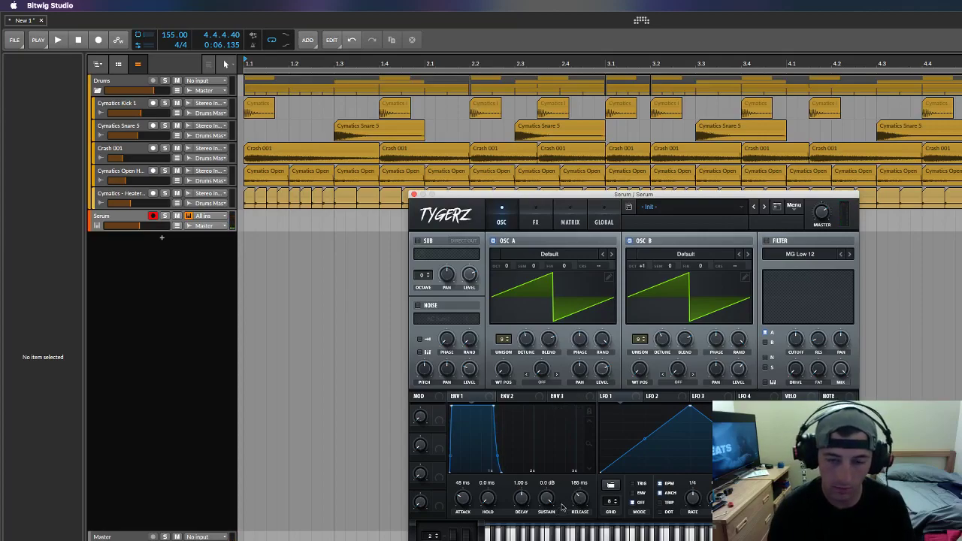
Step: Enable the noise oscillator with AC hum1, route only the noise through a High 24 filter, and adjust the filter's cutoff
click(766, 240)
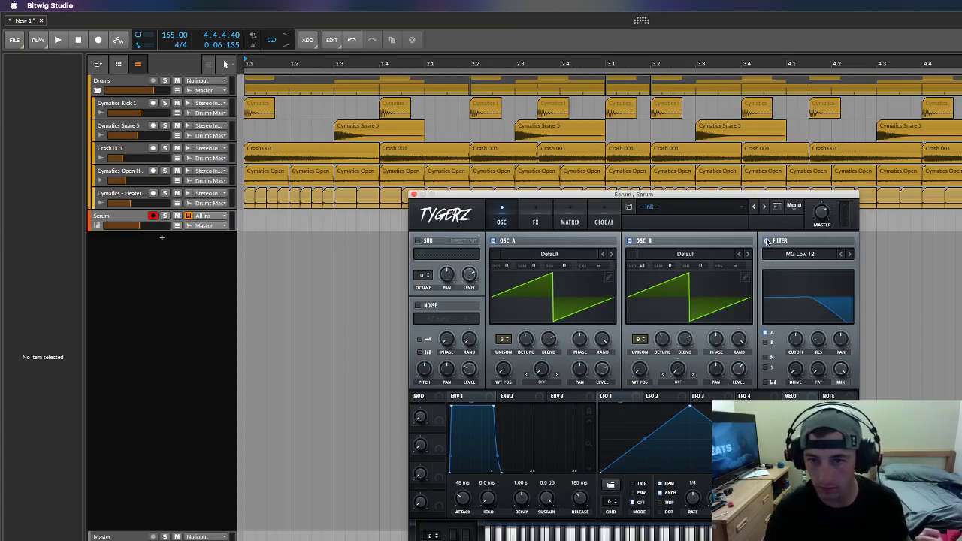
click(765, 241)
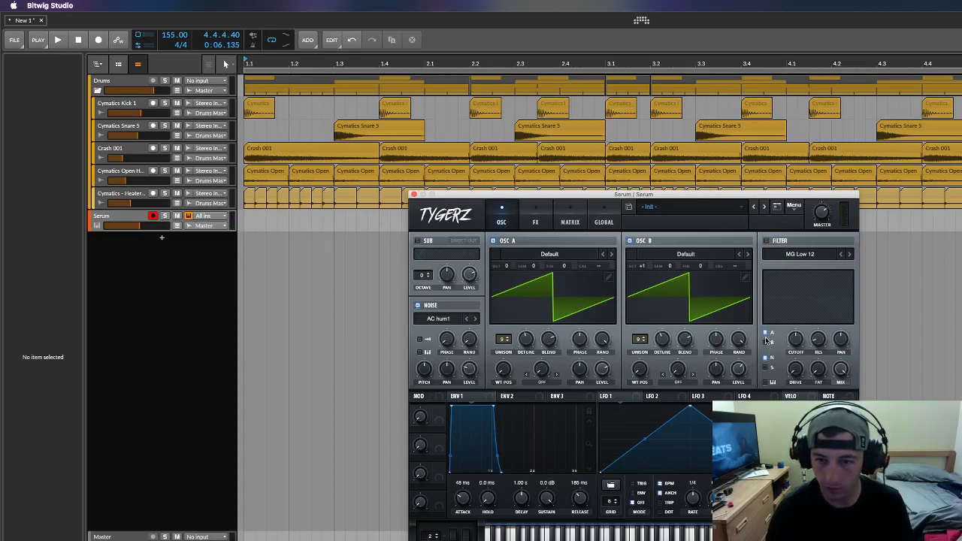
click(796, 256)
mouse_move(789, 266)
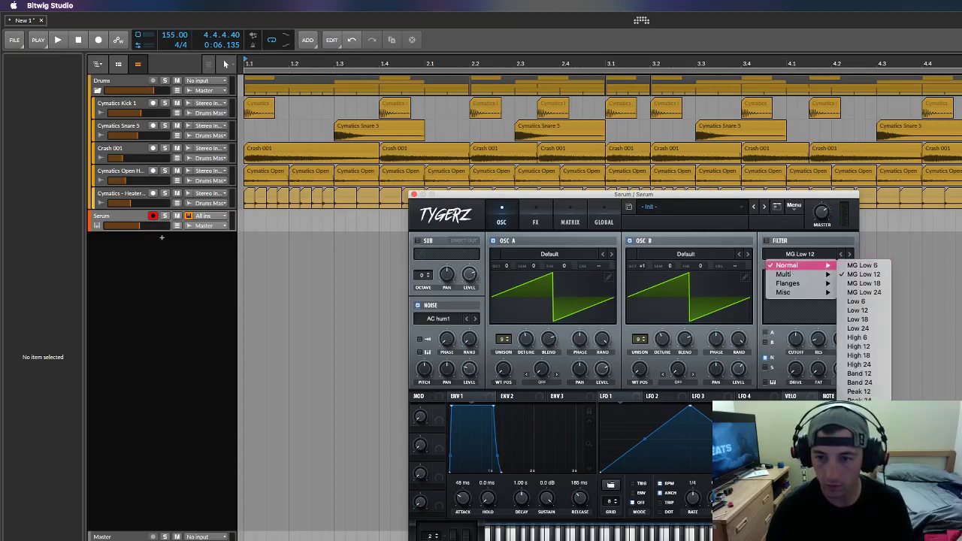
click(858, 364)
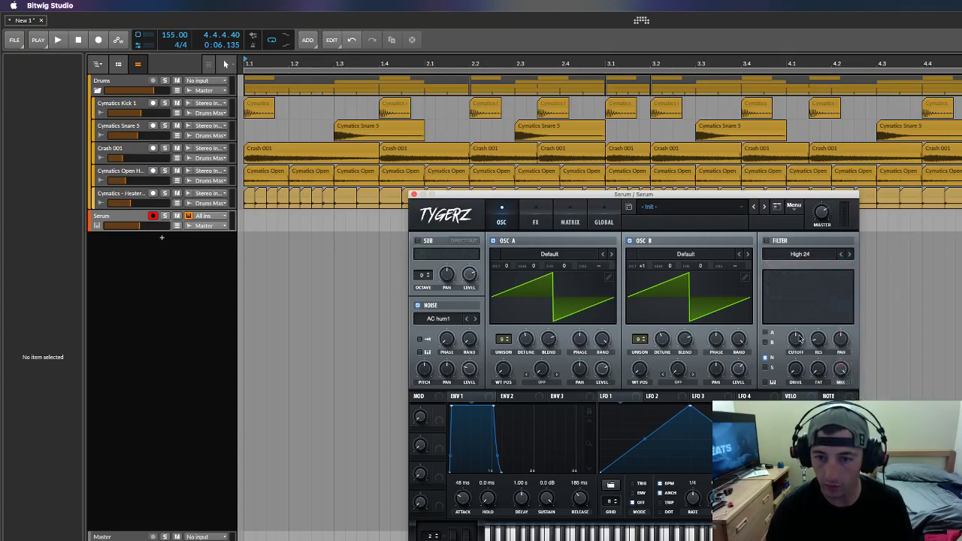
click(765, 240)
drag(795, 340, 813, 375)
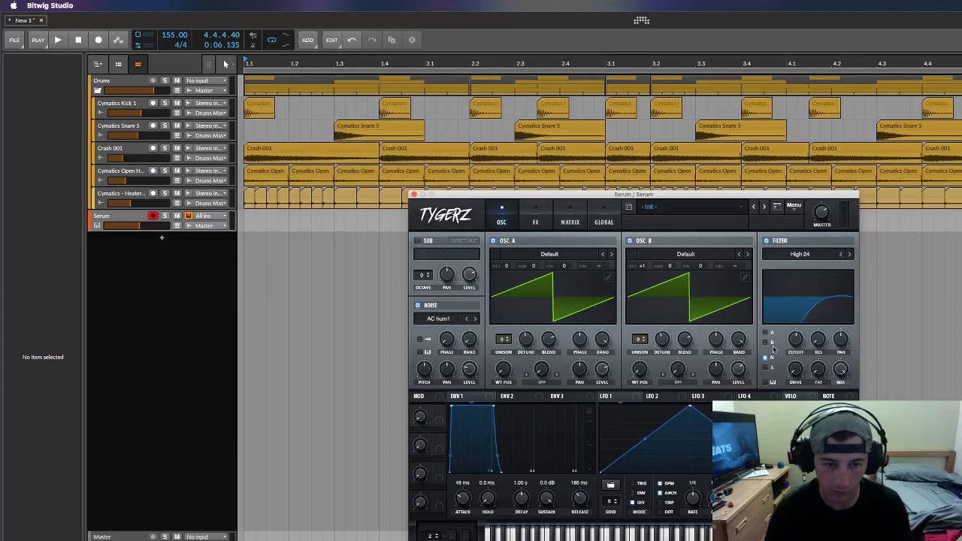
Step: Switch off oscillators A and B to isolate the noise, and add an EQ-5 device to the Serum track
click(493, 241)
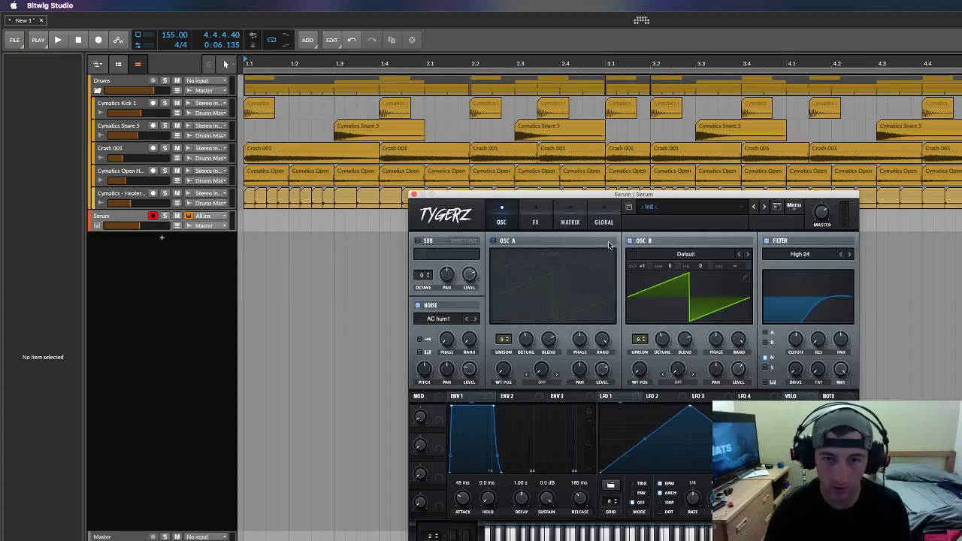
click(628, 241)
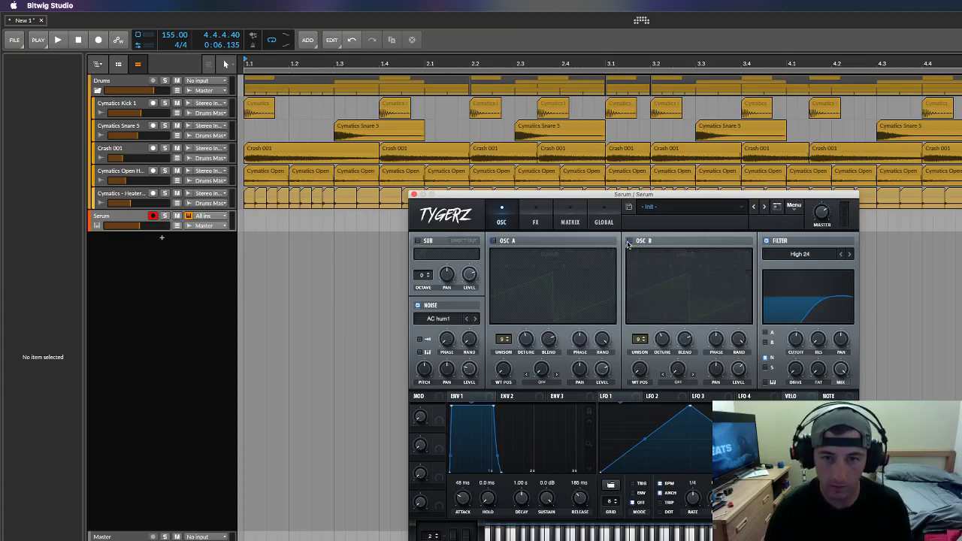
double_click(107, 220)
click(287, 538)
scroll(724, 371, down, 5)
scroll(725, 375, down, 2)
click(695, 249)
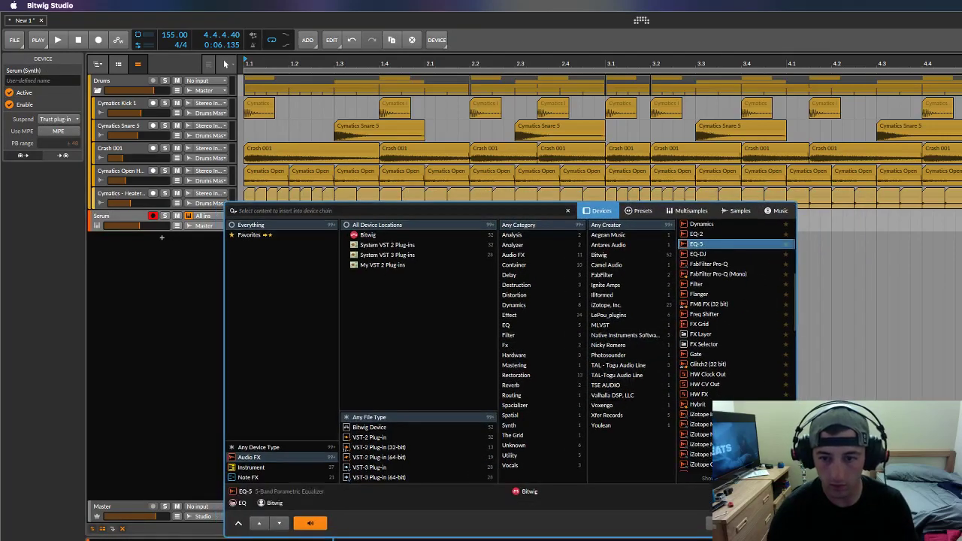
key(Return)
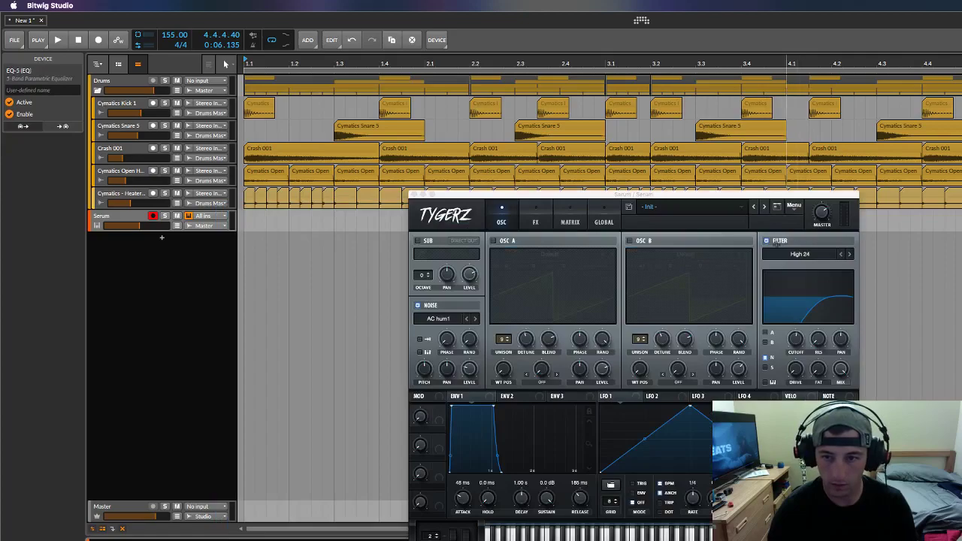
Step: Compare the noise with and without the High 24 filter, leave the filter on, and switch both oscillators back on
click(765, 242)
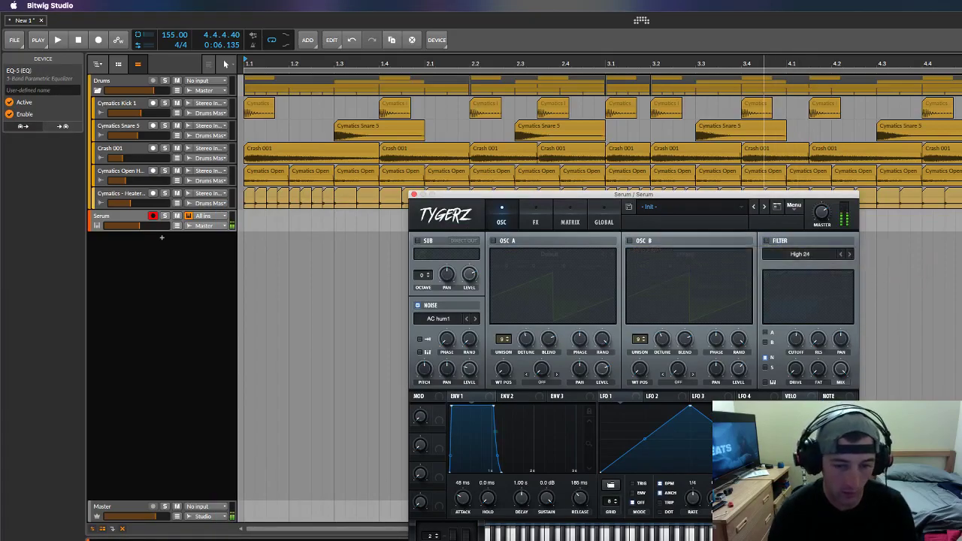
click(765, 240)
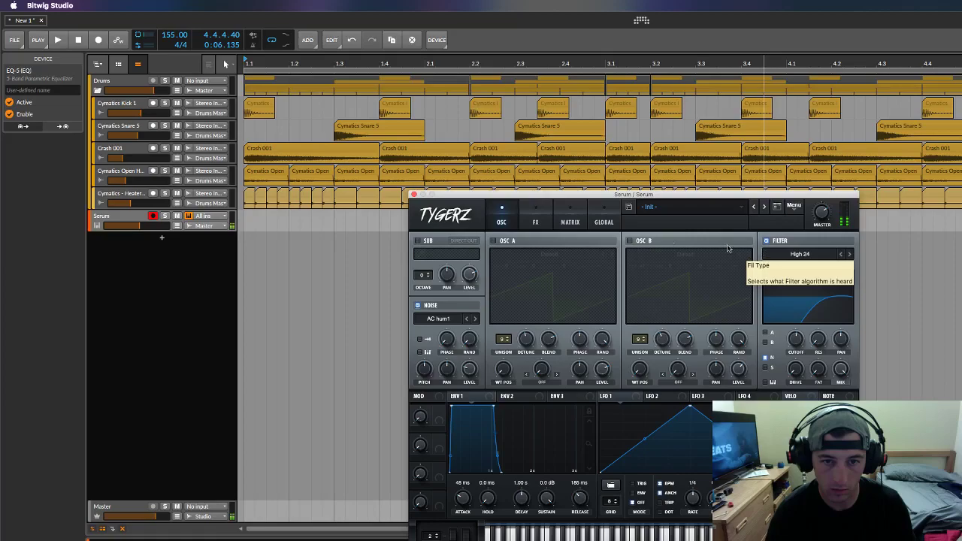
click(629, 240)
click(493, 240)
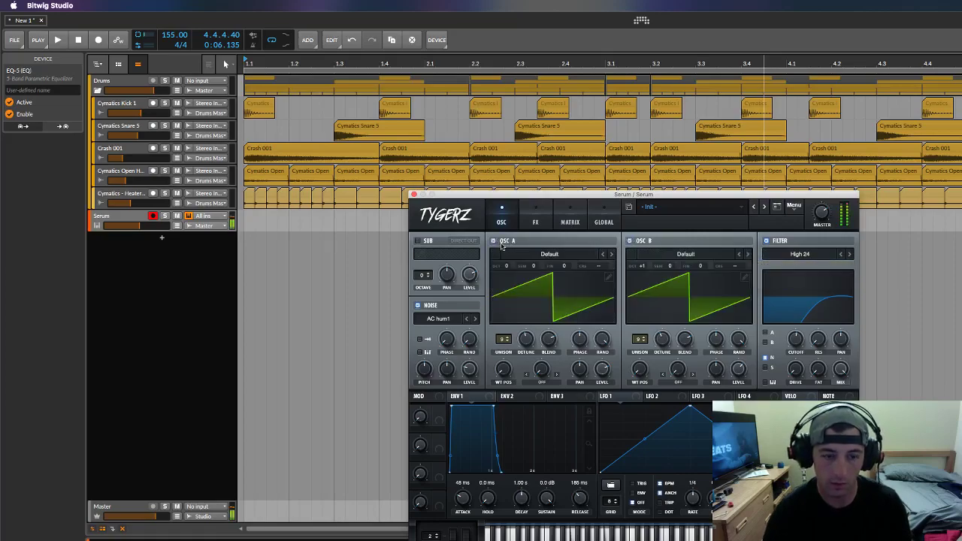
Step: Create an empty four-bar clip on the Serum track under the drum loop and open it for note editing around C3
click(413, 195)
drag(313, 70, 313, 53)
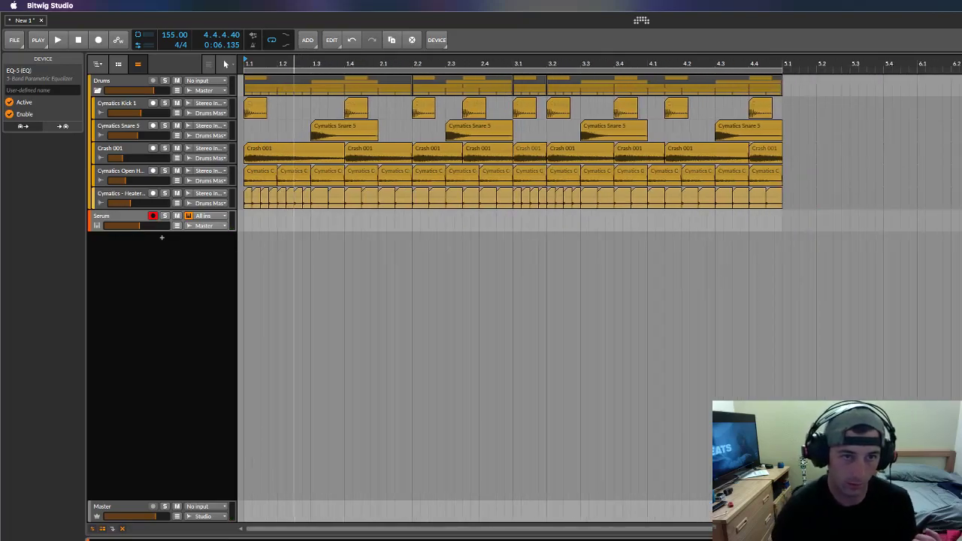
double_click(251, 218)
drag(379, 218, 766, 223)
double_click(733, 221)
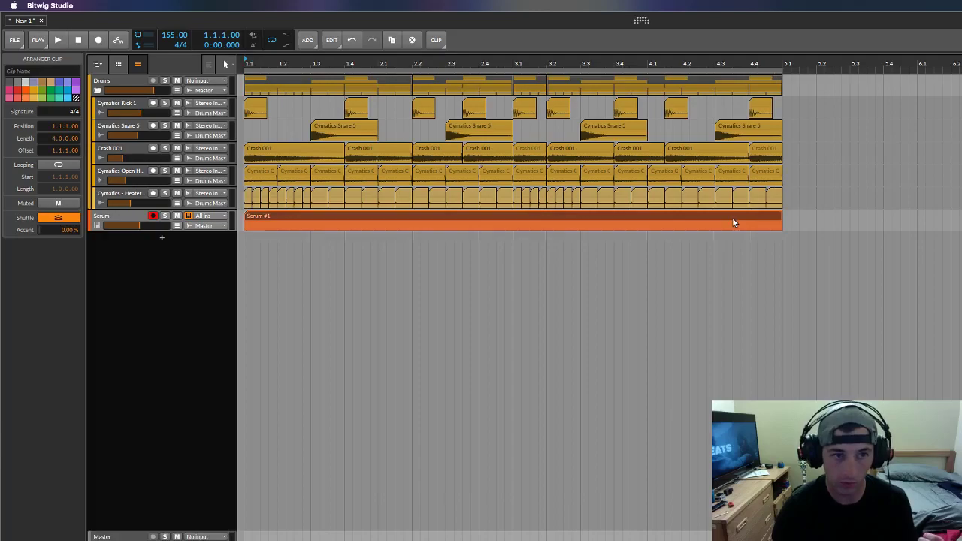
drag(375, 369, 249, 360)
scroll(248, 416, up, 3)
drag(151, 423, 189, 401)
drag(224, 363, 262, 406)
scroll(383, 420, up, 1)
scroll(383, 420, up, 1)
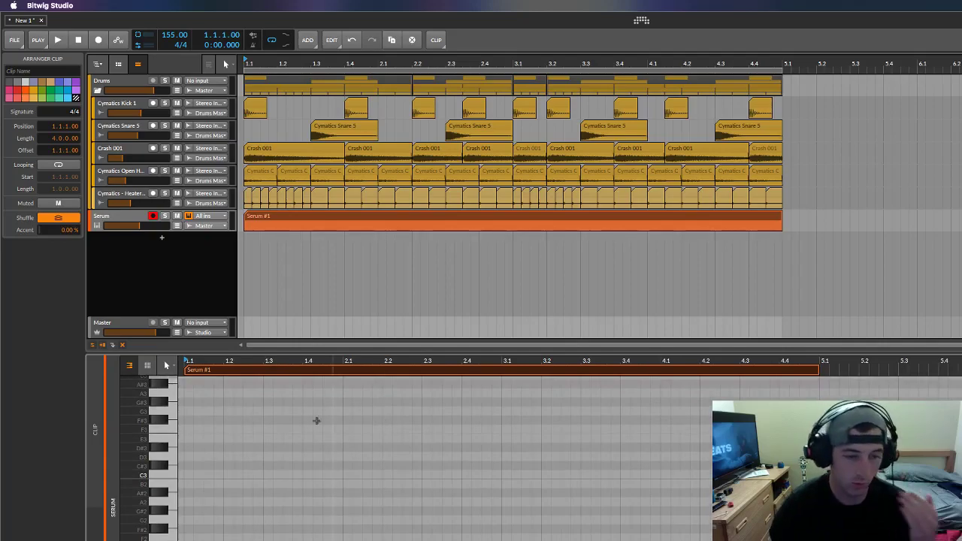
scroll(308, 422, up, 3)
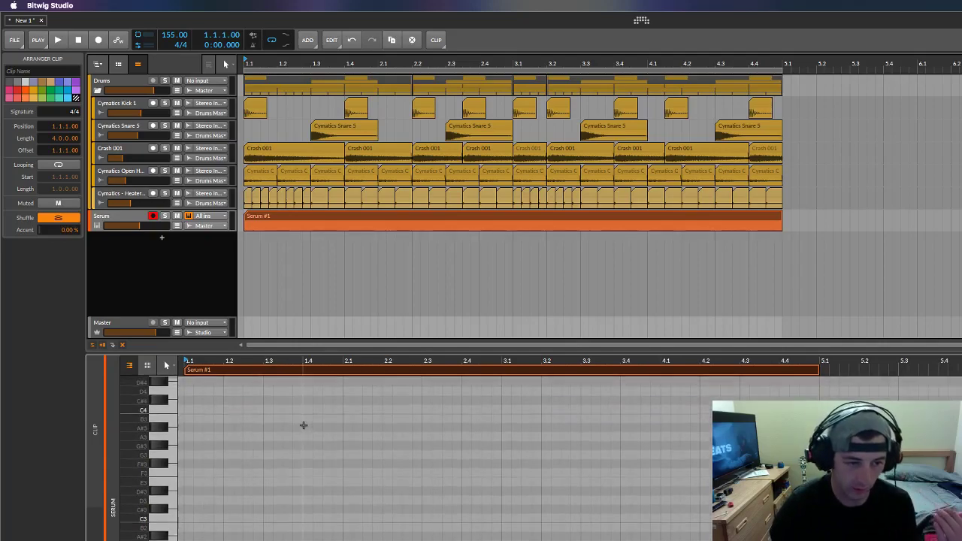
Step: Place a C3 note at the start of the clip and set its length to 0.0.1.43
double_click(189, 519)
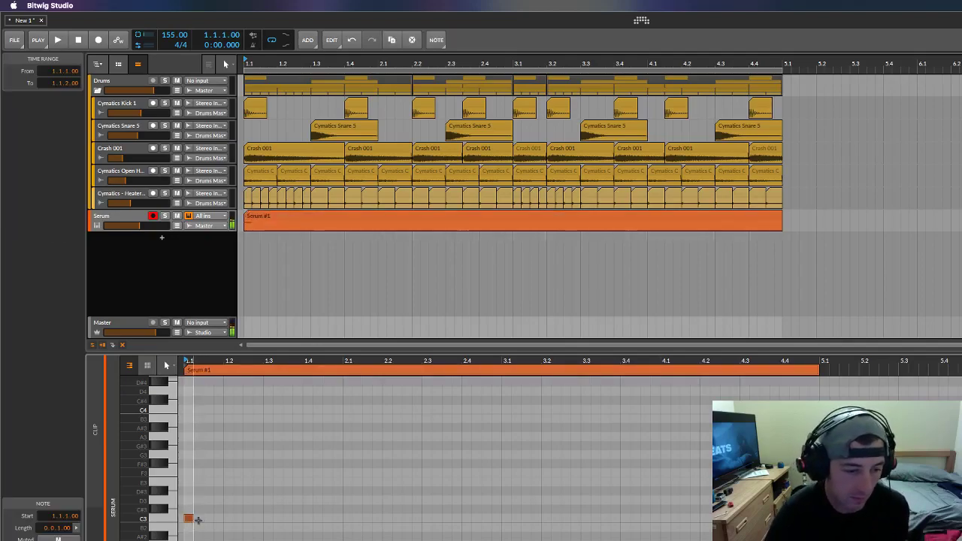
key(space)
mouse_move(216, 518)
mouse_down()
mouse_move(225, 519)
mouse_move(201, 518)
mouse_up()
key(space)
key(space)
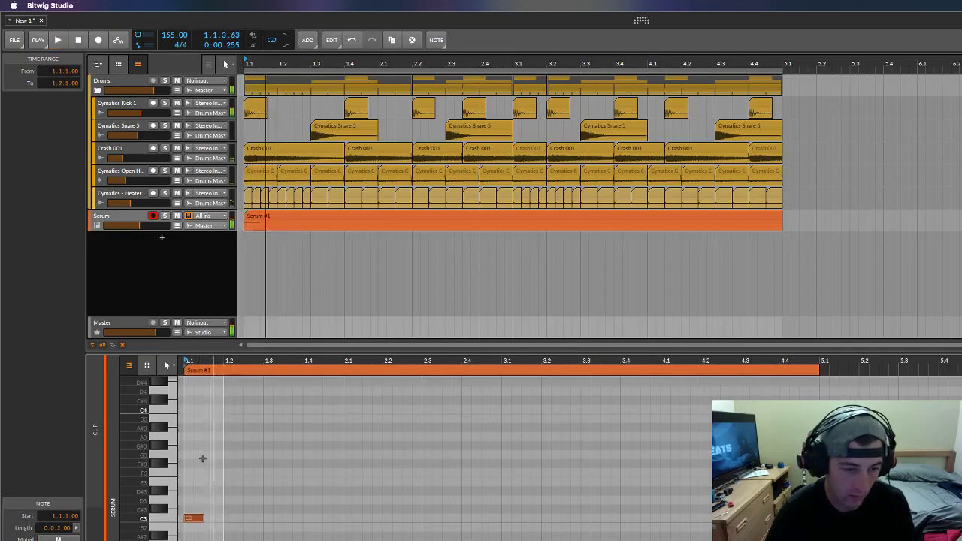
drag(202, 362, 215, 522)
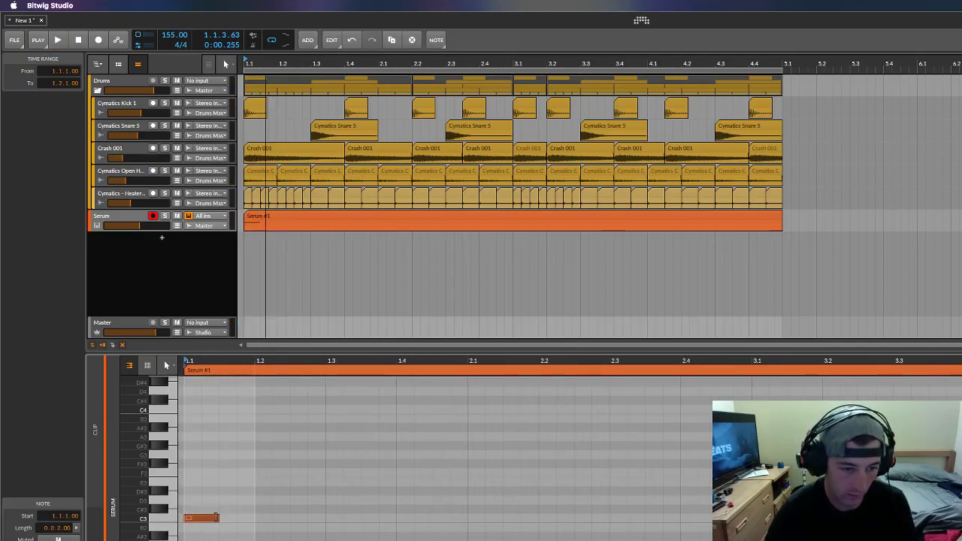
click(216, 518)
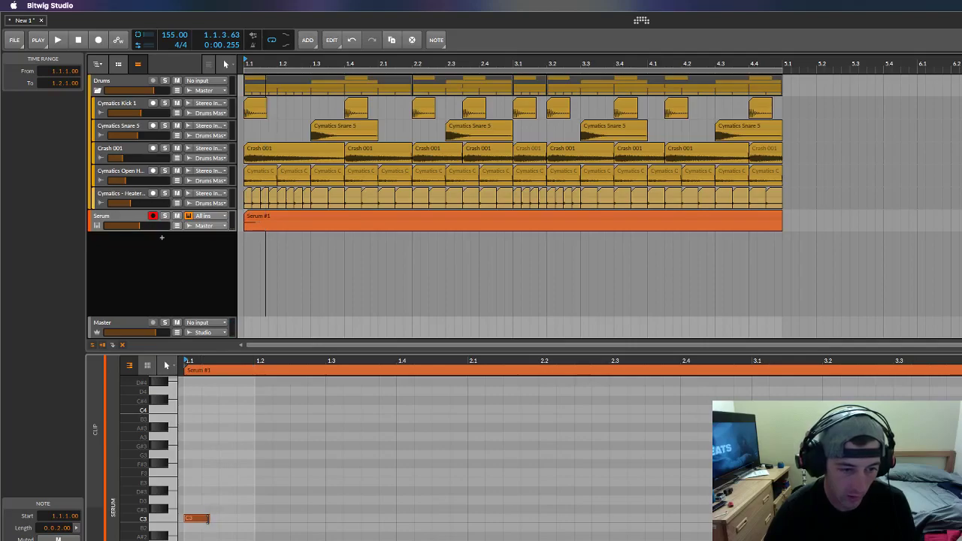
Step: Add three more short C3 notes at eighth-note intervals after the first, filling beats 1.1 and 1.2
double_click(230, 519)
double_click(267, 519)
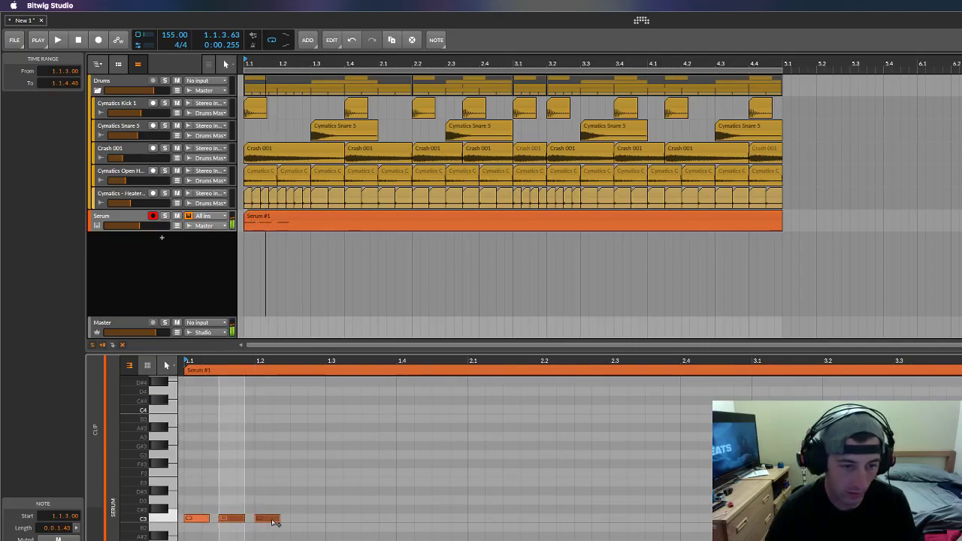
double_click(302, 519)
click(275, 517)
Step: Copy the four C3 notes up to E3 and G3 to form C major chords, and play them back
key(ctrl+a)
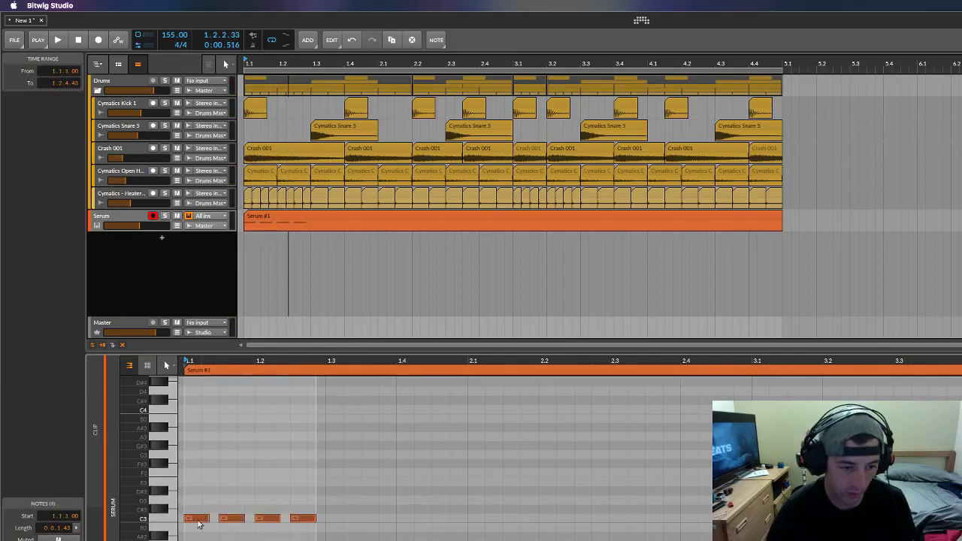
drag(190, 518, 198, 454)
key(space)
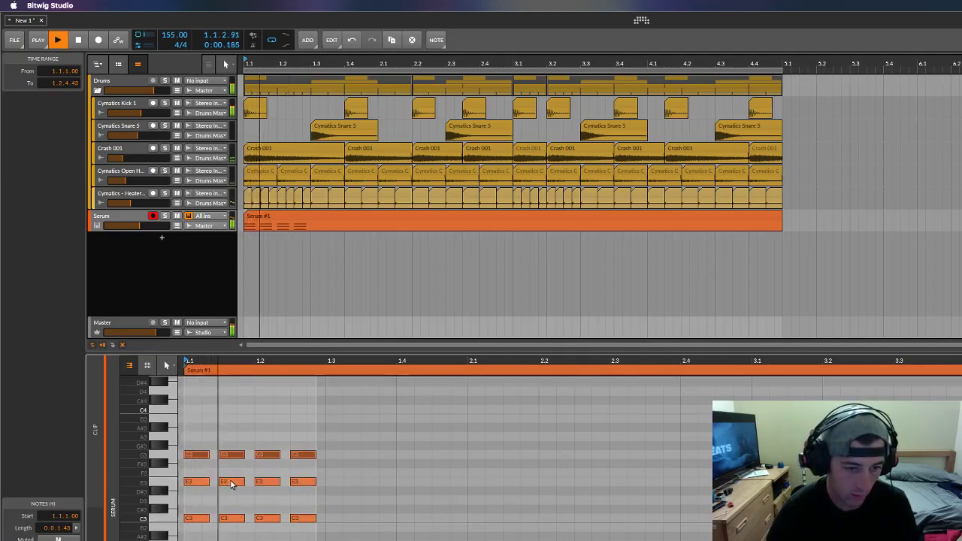
Step: Copy the group of four C major chords to beat 1.4 and listen to it with the drums
drag(320, 527, 403, 458)
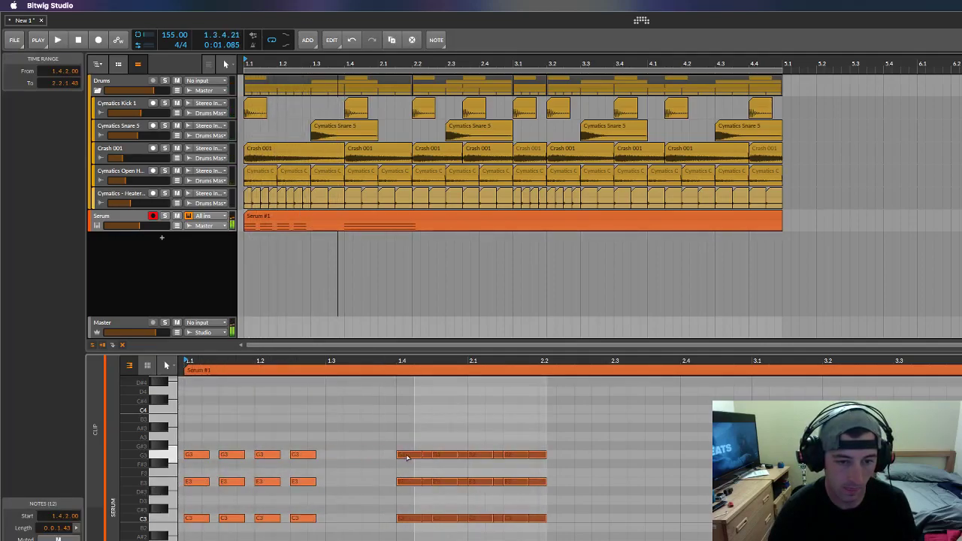
key(space)
click(386, 451)
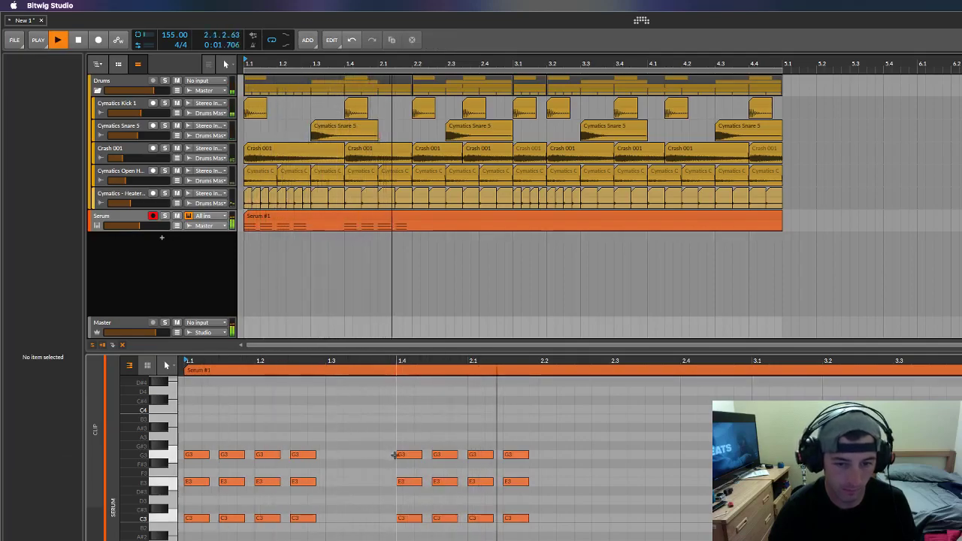
key(space)
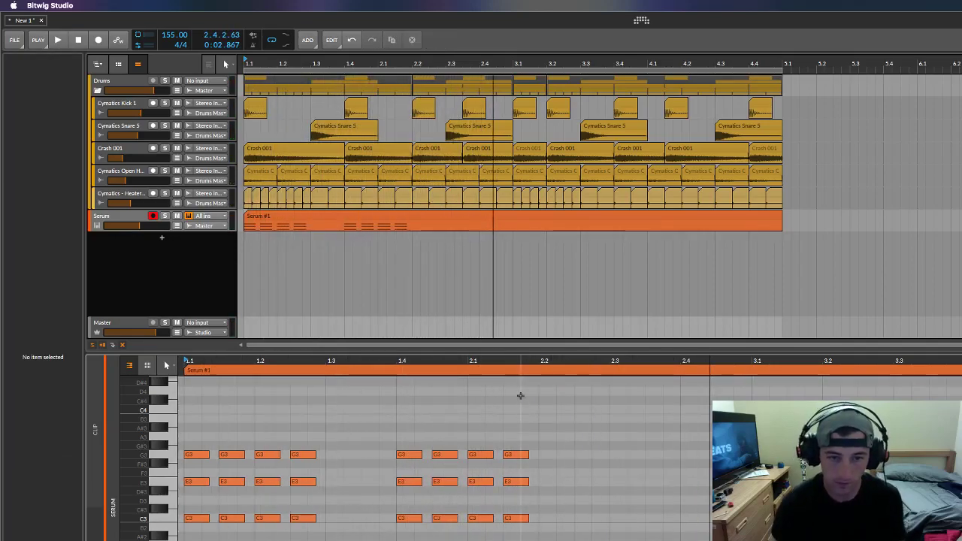
Step: Copy a group of four chords to 3.1 and transpose the copy down three semitones
drag(513, 365, 514, 331)
drag(401, 537, 500, 454)
key(Down)
key(Down)
key(Down)
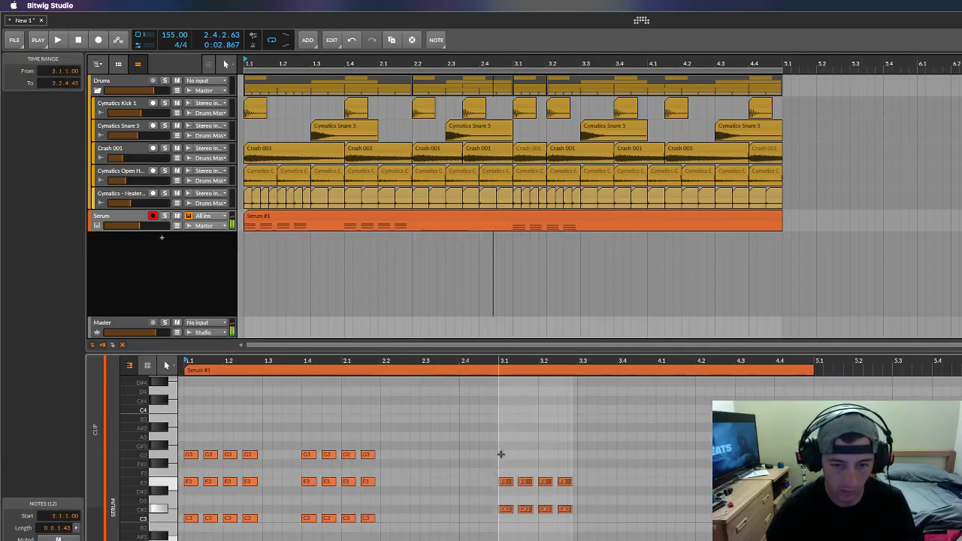
Step: Lower the four C#3 notes in the chords at 3.1 to C3, and play the clip
click(596, 522)
drag(602, 519, 484, 508)
key(Down)
key(space)
click(473, 498)
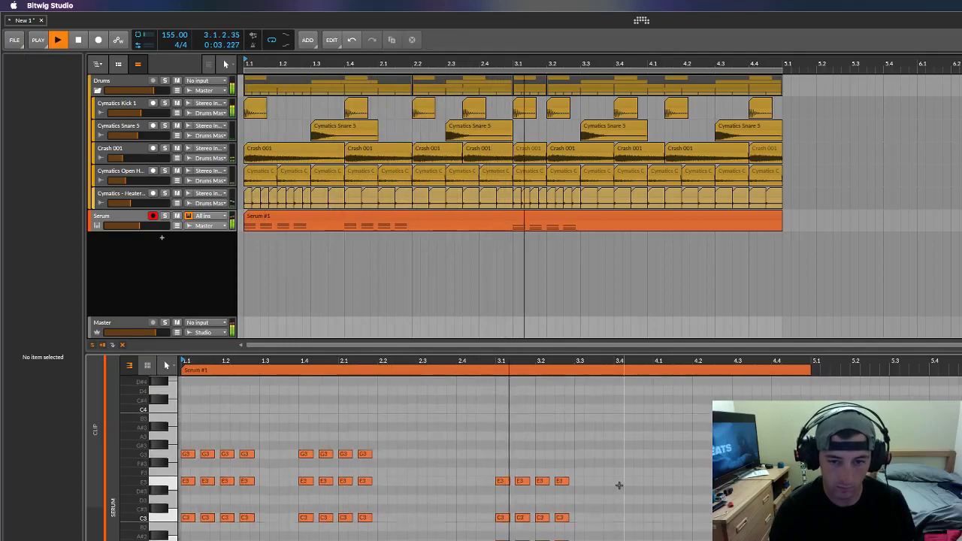
drag(651, 462, 499, 540)
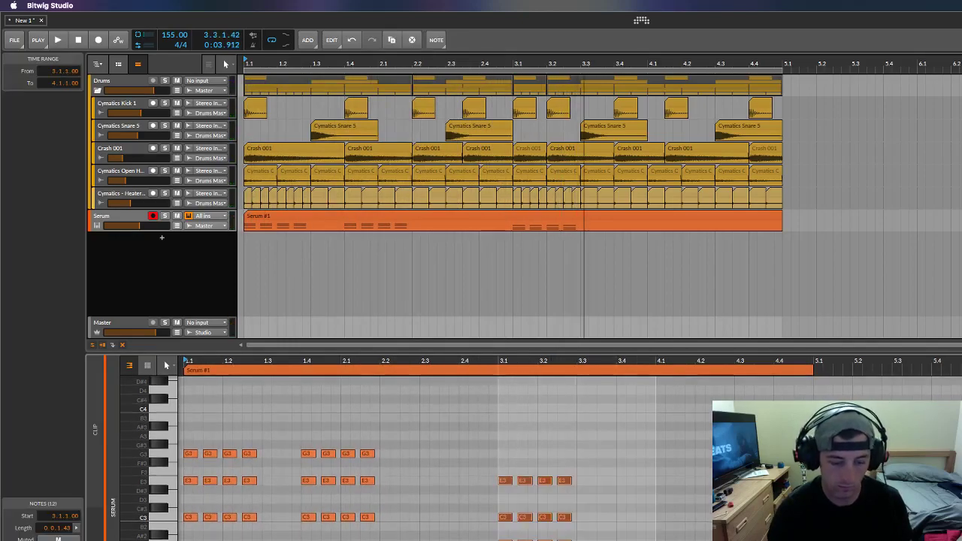
key(ctrl+d)
key(Left)
key(Left)
key(Left)
key(Left)
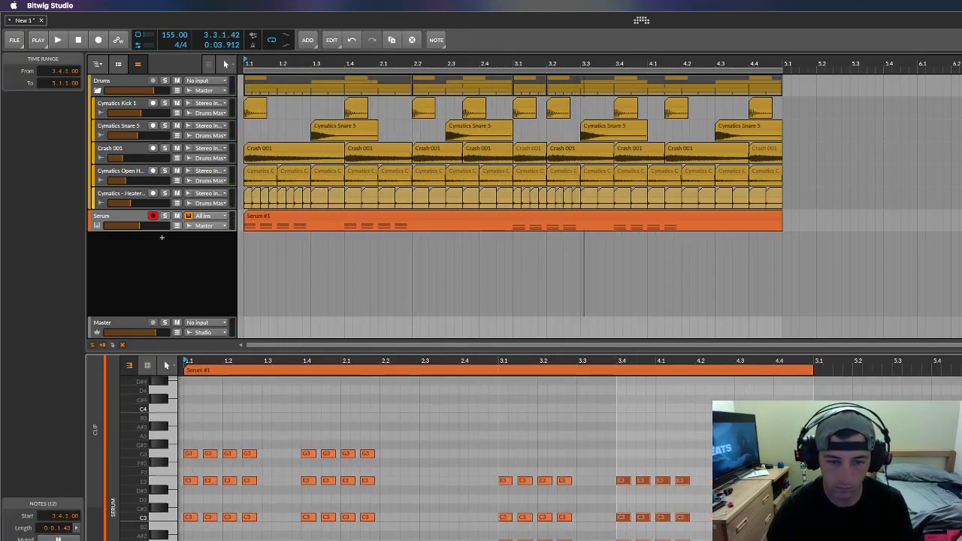
drag(606, 538, 650, 538)
key(Delete)
key(Delete)
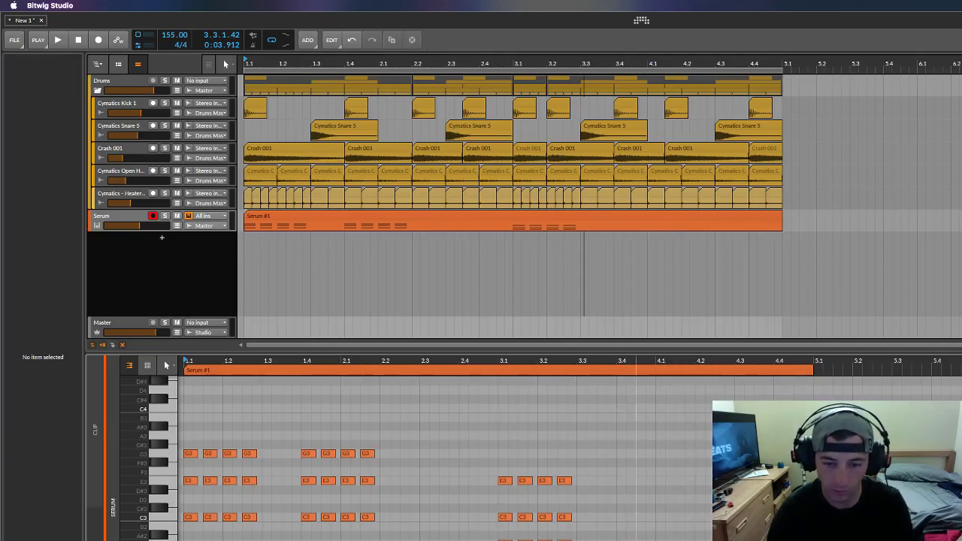
Step: Copy the four C3 notes at 3.1 to D3 at 3.4, stack copies on F3 and A3, and play the clip
drag(505, 521, 662, 500)
drag(662, 499, 682, 501)
drag(683, 514, 629, 474)
drag(625, 472, 624, 440)
key(space)
click(572, 480)
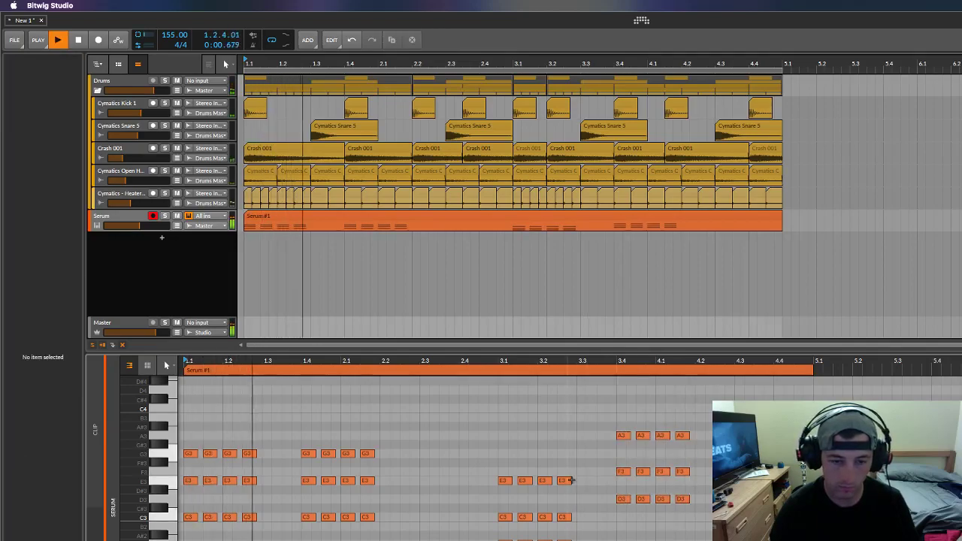
key(space)
drag(362, 525, 429, 447)
drag(426, 444, 427, 454)
drag(426, 454, 468, 455)
key(super+z)
key(super+z)
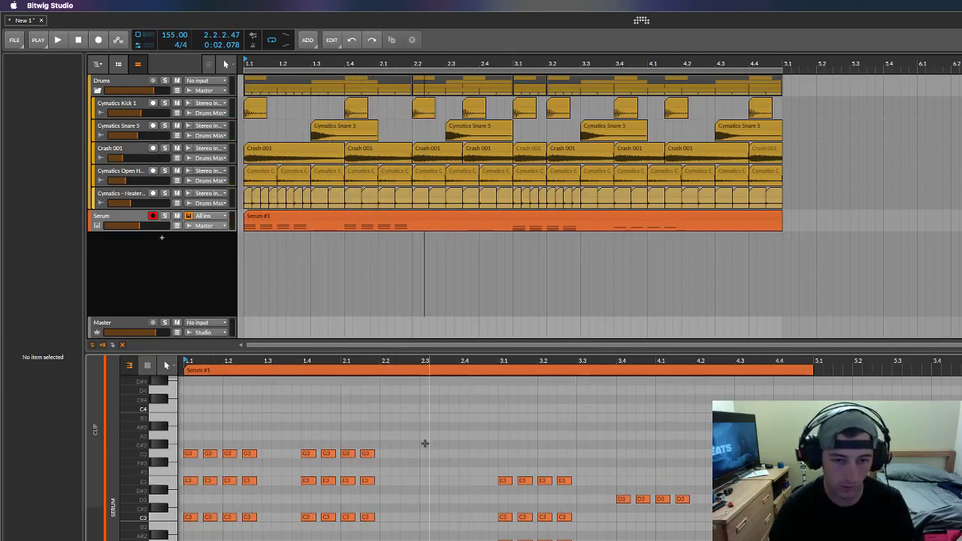
key(super+shift+z)
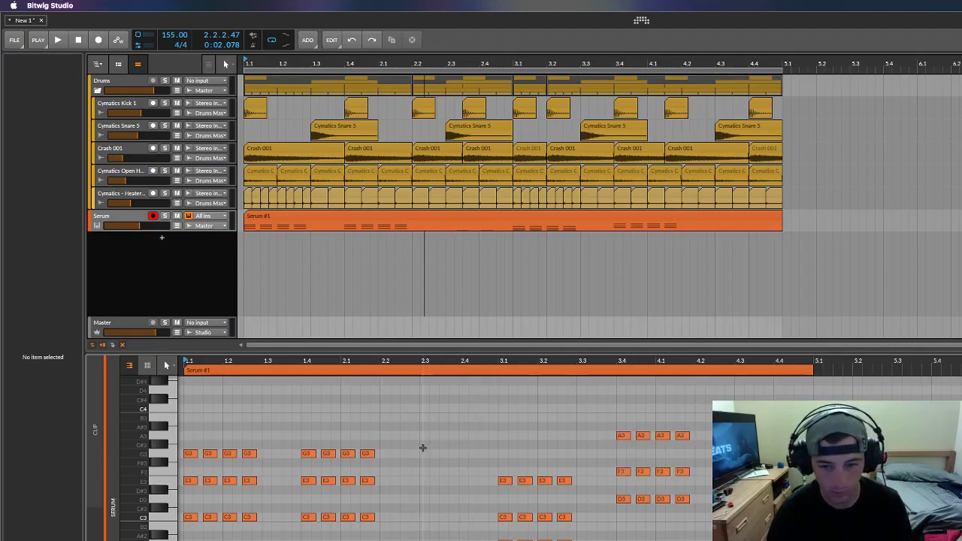
Step: Copy single C major chords to 2.3 and 2.4, and play the progression with the drums
drag(380, 447, 426, 456)
key(space)
click(443, 448)
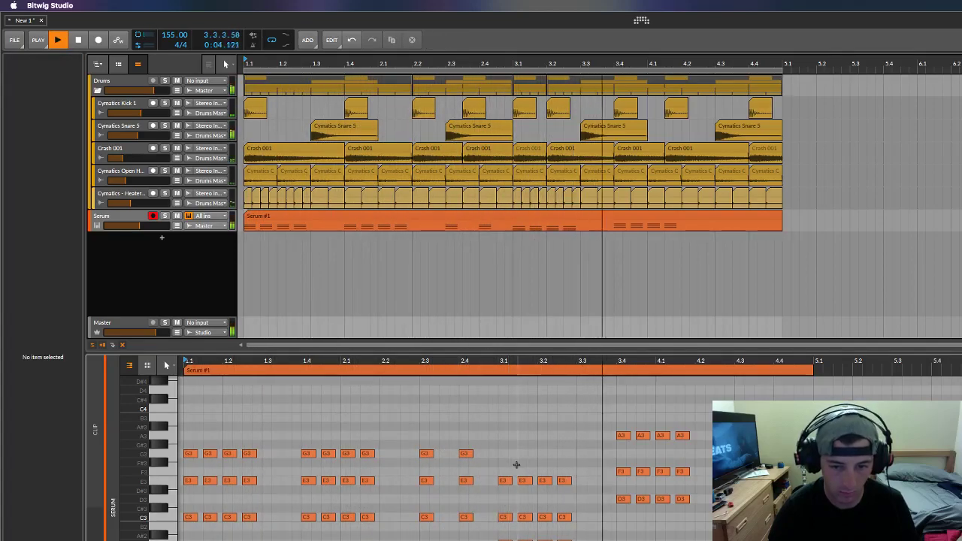
Step: Copy single D minor chords to 4.2.3, 4.3.3 and 4.4.3, and play the progression with the drums
drag(669, 522, 780, 435)
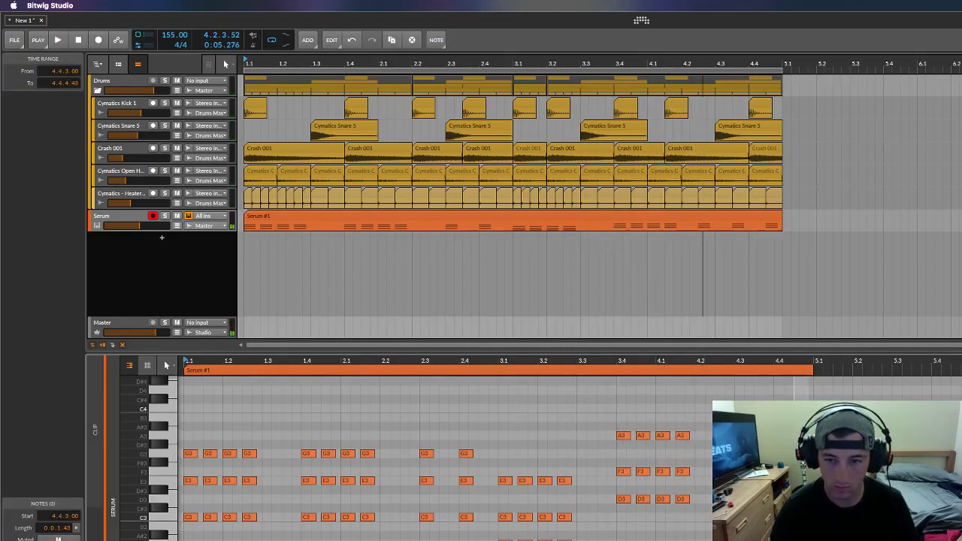
key(space)
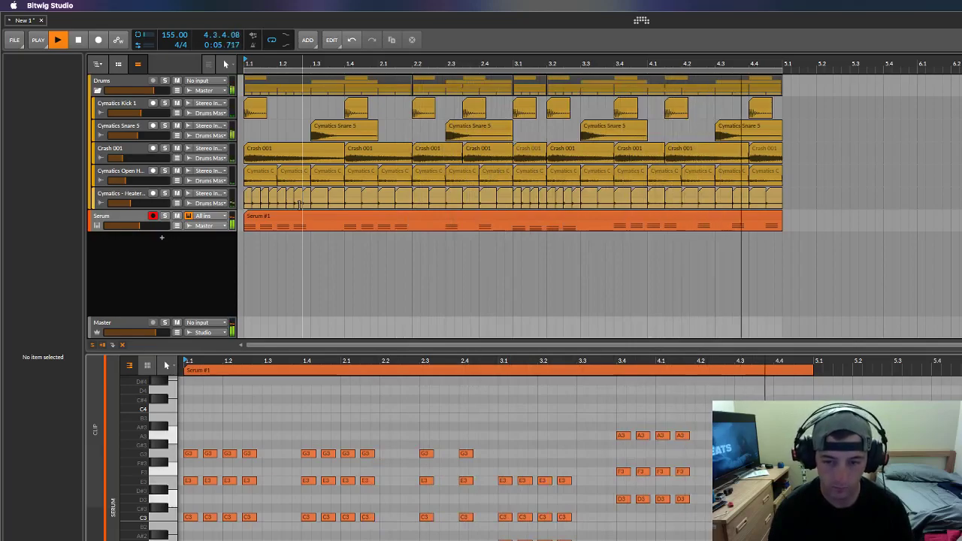
key(space)
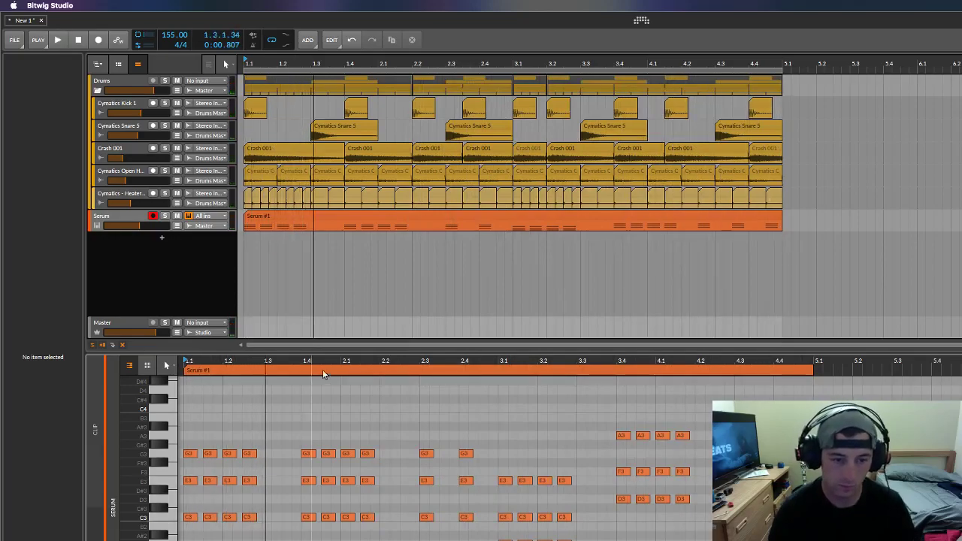
Step: Copy all G3 notes in bars 1 and 2 up to B3 to extend the C major chords to sevenths
scroll(305, 410, down, 1)
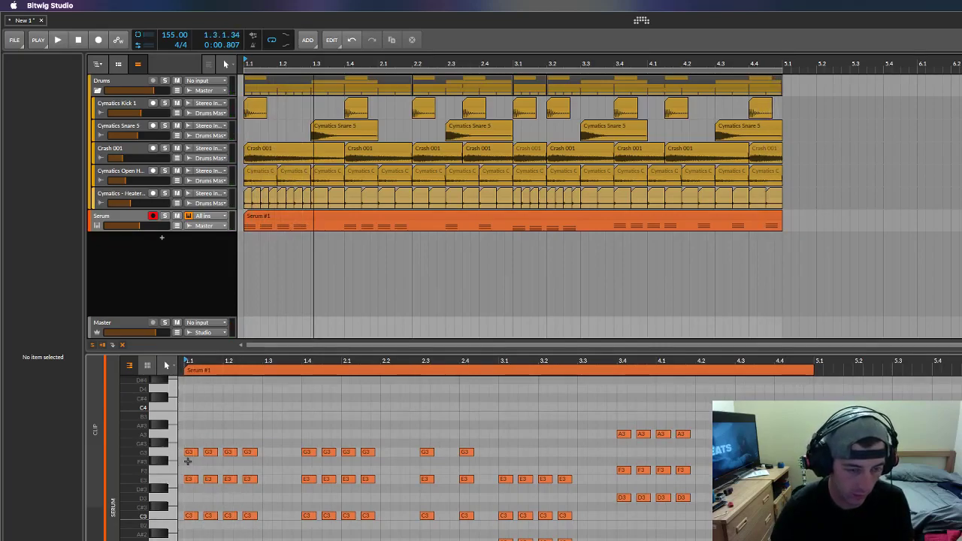
drag(187, 461, 368, 454)
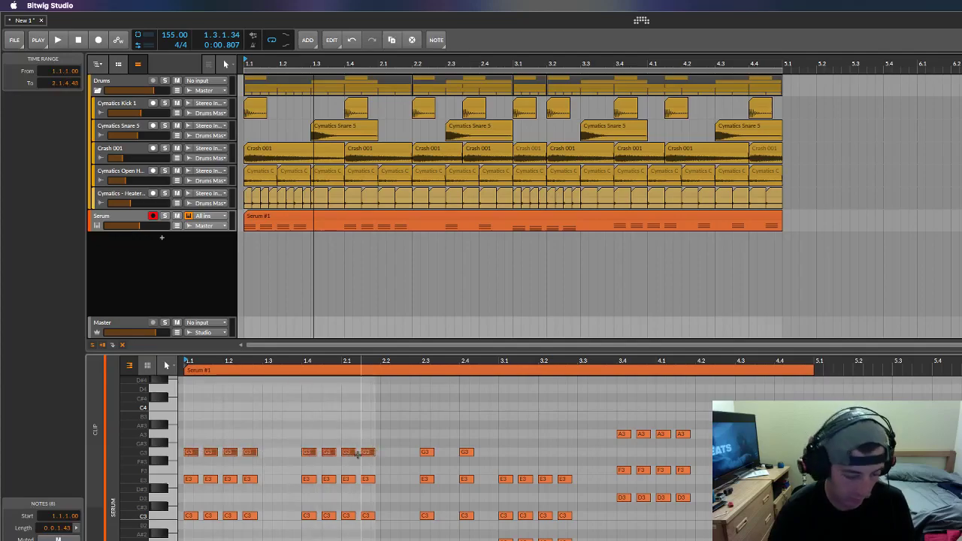
drag(190, 451, 191, 416)
drag(401, 455, 428, 418)
Step: Add a G3 on top of the chords at 3.1 and a C4 on top of the chords from 3.4, and play the clip
drag(493, 462, 577, 486)
drag(505, 481, 508, 452)
drag(613, 441, 631, 408)
key(space)
click(569, 414)
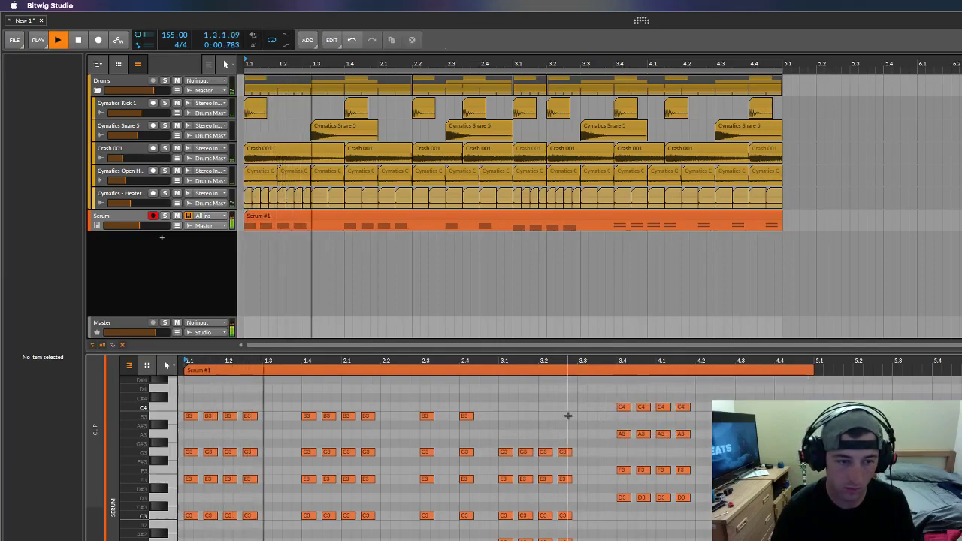
scroll(557, 418, up, 1)
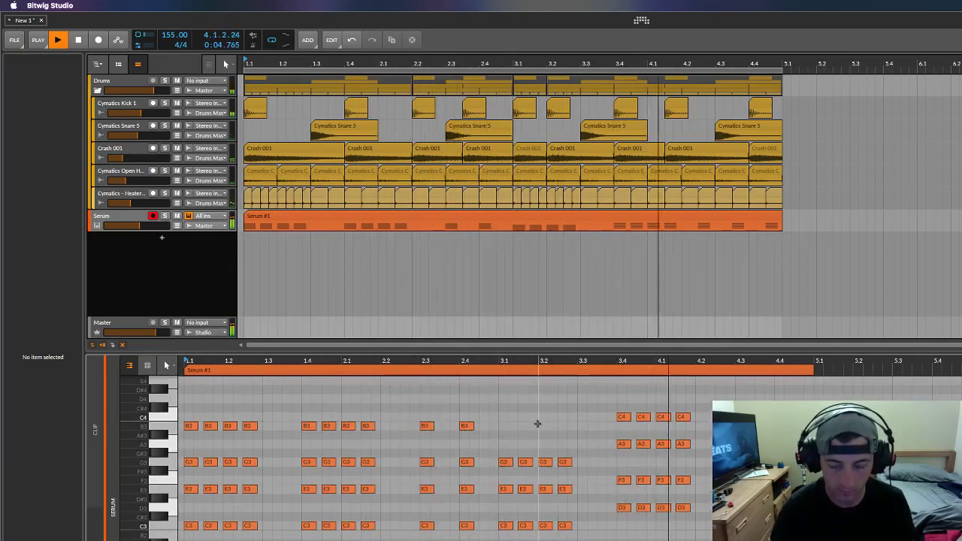
key(space)
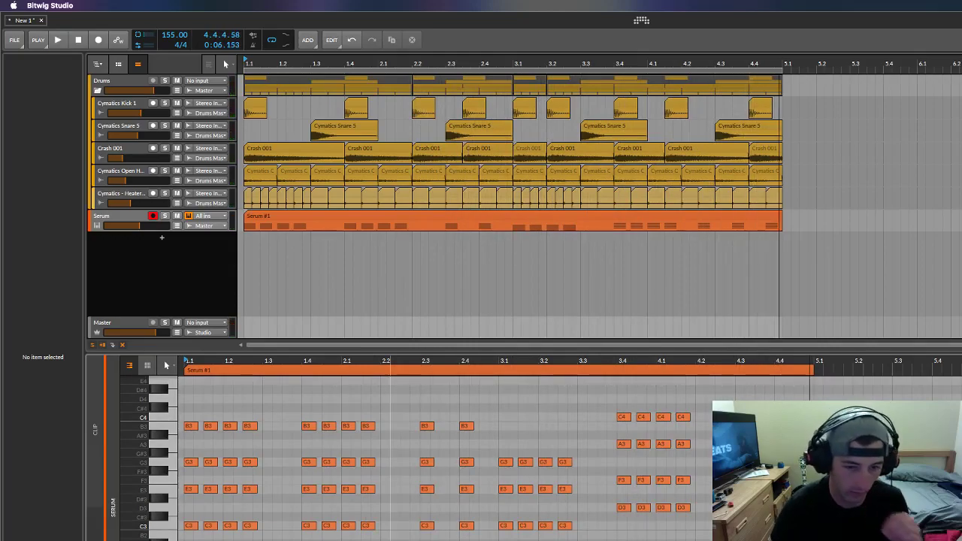
Step: Delete the lowest note of every chord: the C3 notes in bars 1 and 2 and the bottom notes from 3.1 onward
drag(480, 515, 176, 526)
key(Delete)
drag(469, 534, 871, 508)
key(Delete)
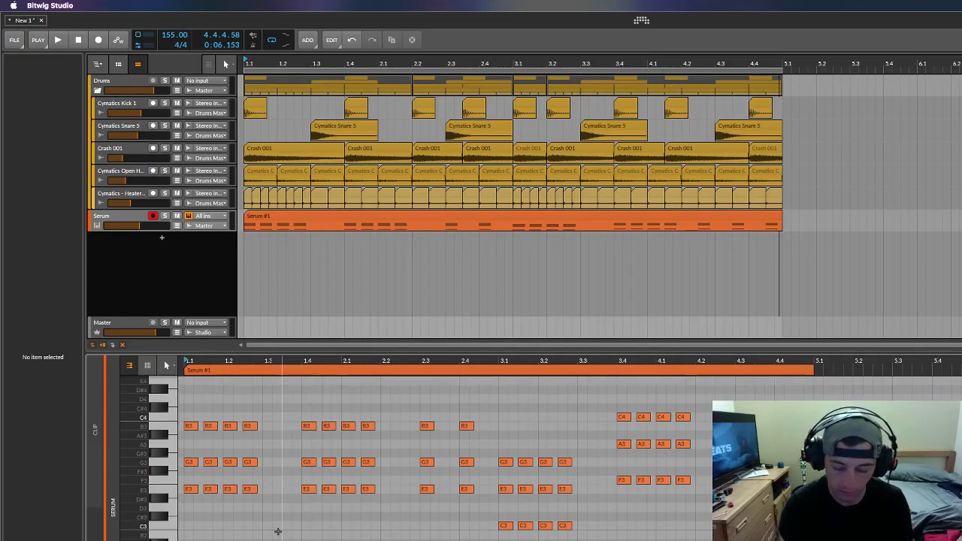
Step: Raise the E3 notes in bars 1 and 2, the C3 notes at 3.1 and the F3 notes from 3.4 by an octave, and play the clip
drag(474, 496, 188, 490)
key(shift+Up)
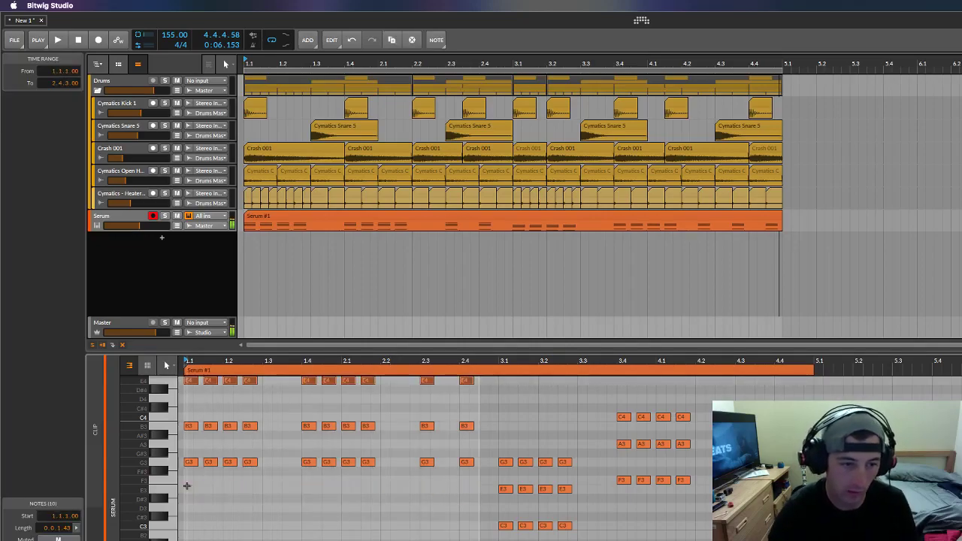
drag(502, 520, 711, 473)
key(shift+Up)
key(shift+Up)
drag(138, 478, 113, 498)
key(space)
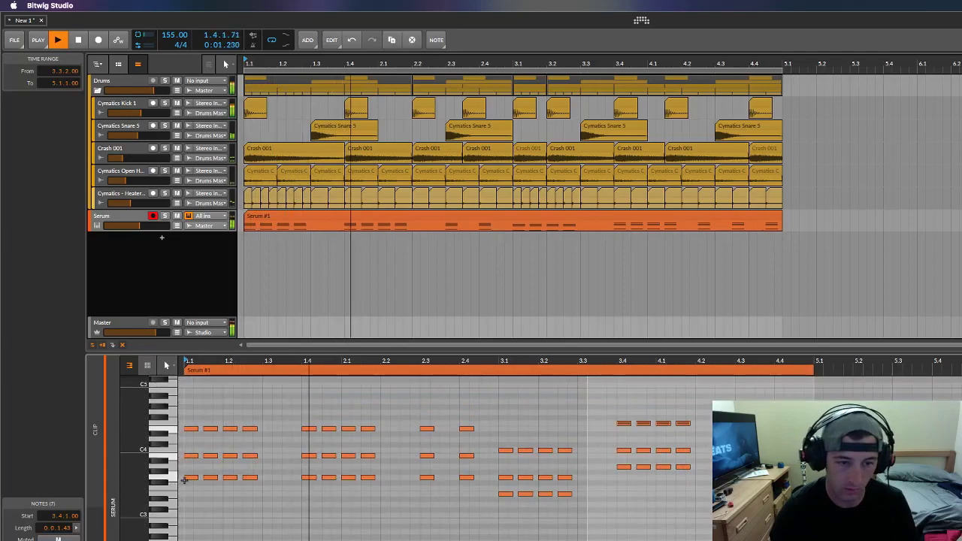
click(293, 483)
scroll(301, 485, up, 1)
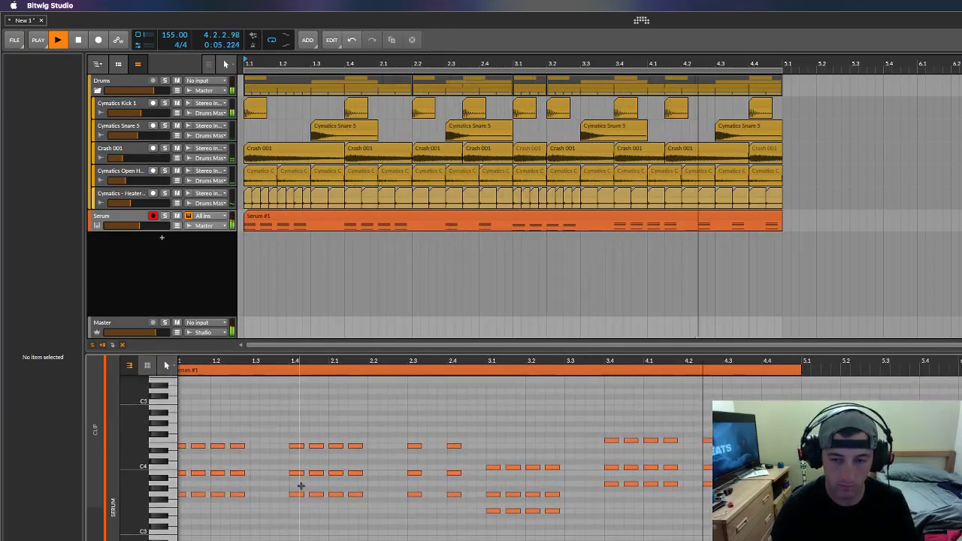
key(space)
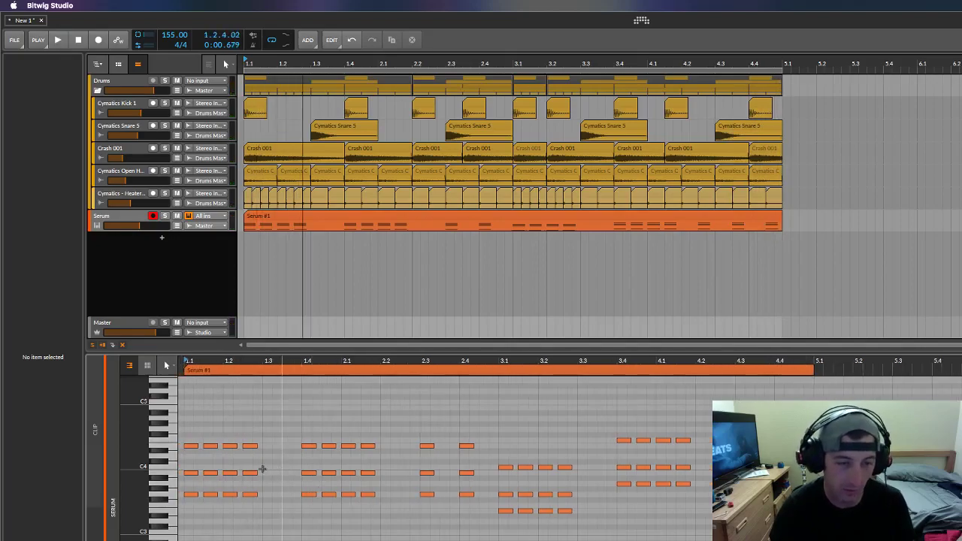
Step: Set the envelope 1 release in Serum to 231 ms, close the plug-in window, and play the chords with the drums
click(131, 217)
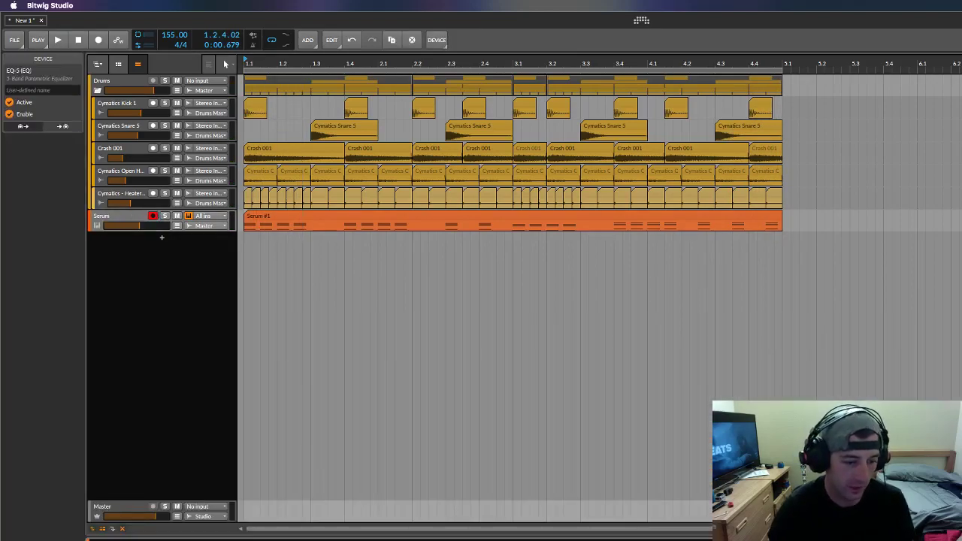
key(ctrl+alt+p)
drag(582, 500, 579, 502)
key(space)
key(space)
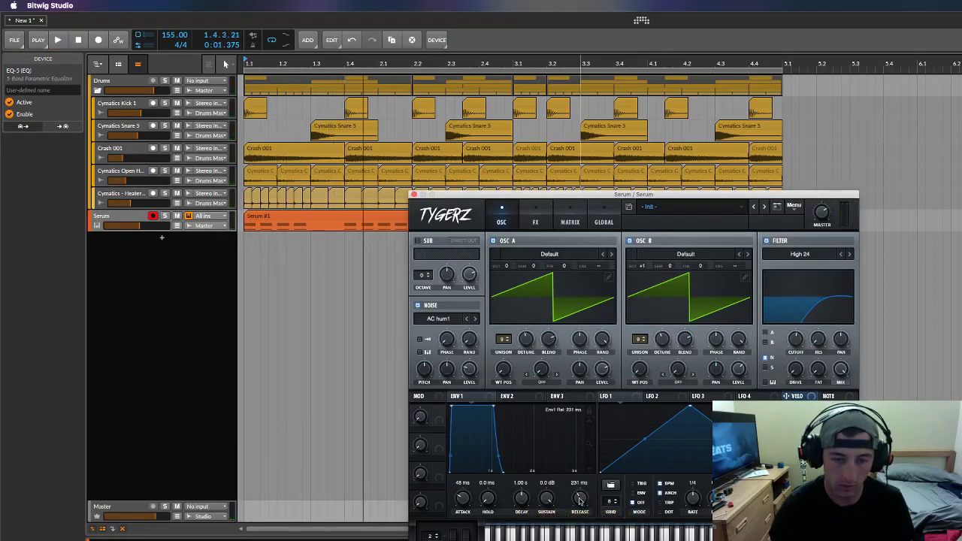
click(413, 195)
click(183, 220)
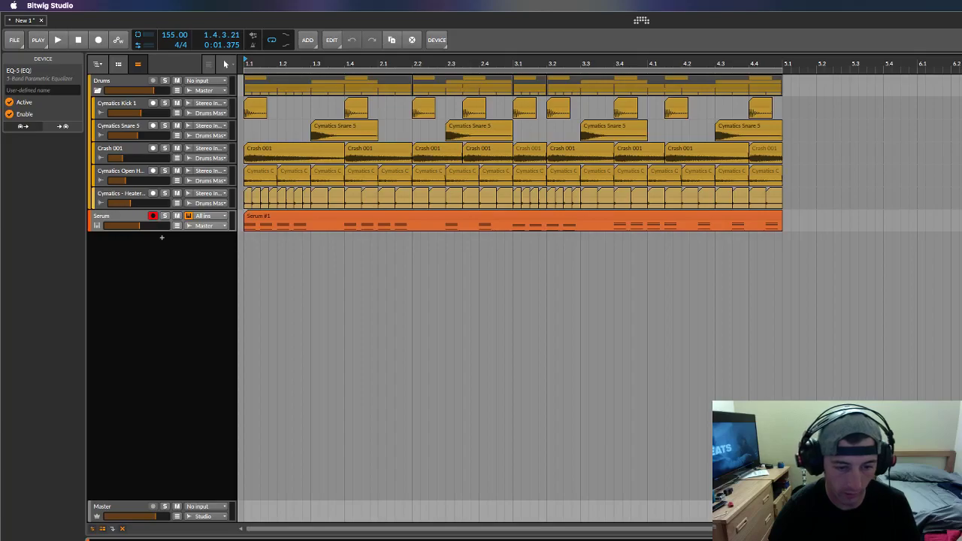
key(space)
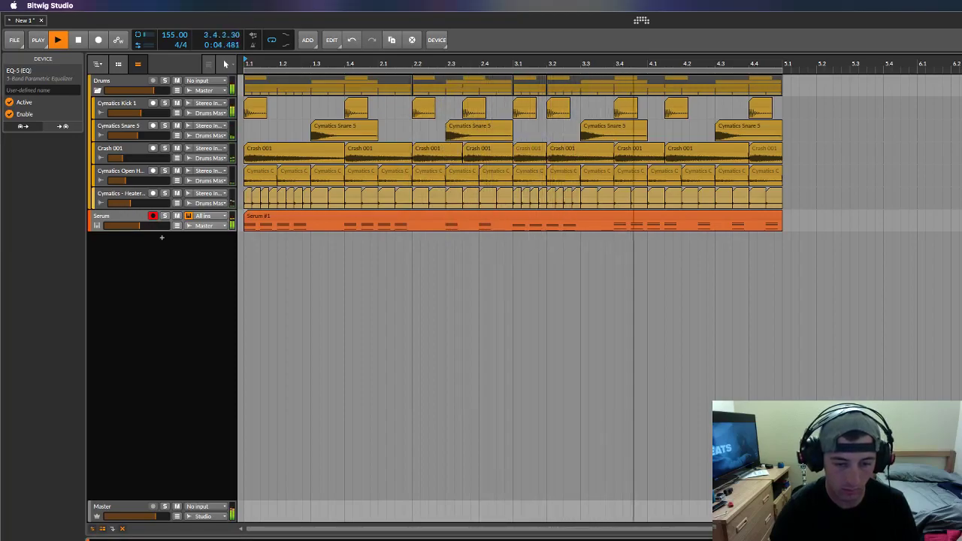
key(space)
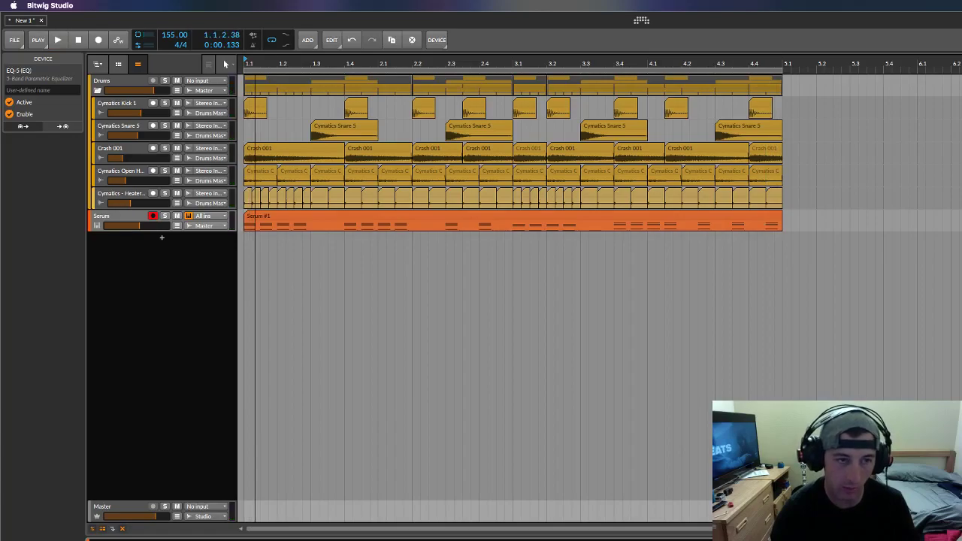
Step: Duplicate the Serum track and replace the equalizer on the copy with a fresh EQ-5
click(123, 220)
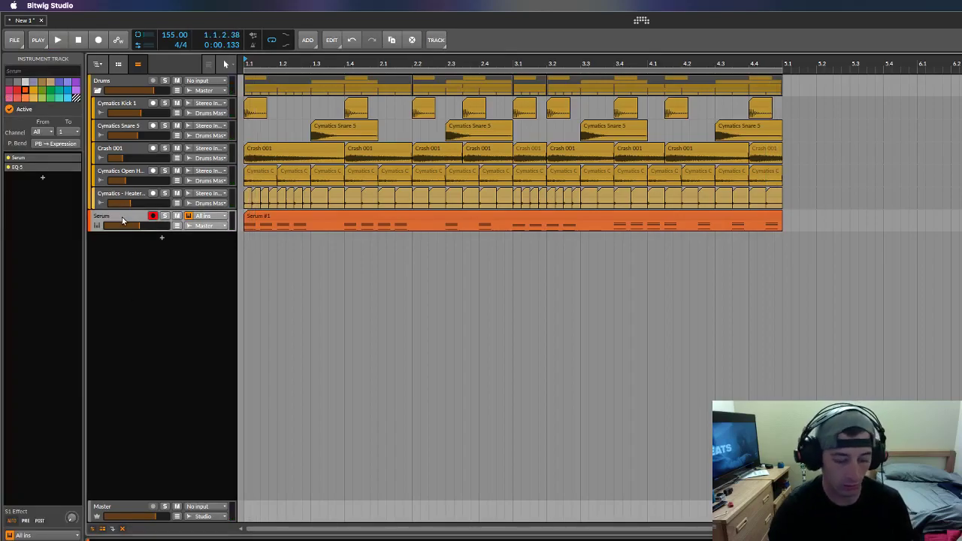
key(super+d)
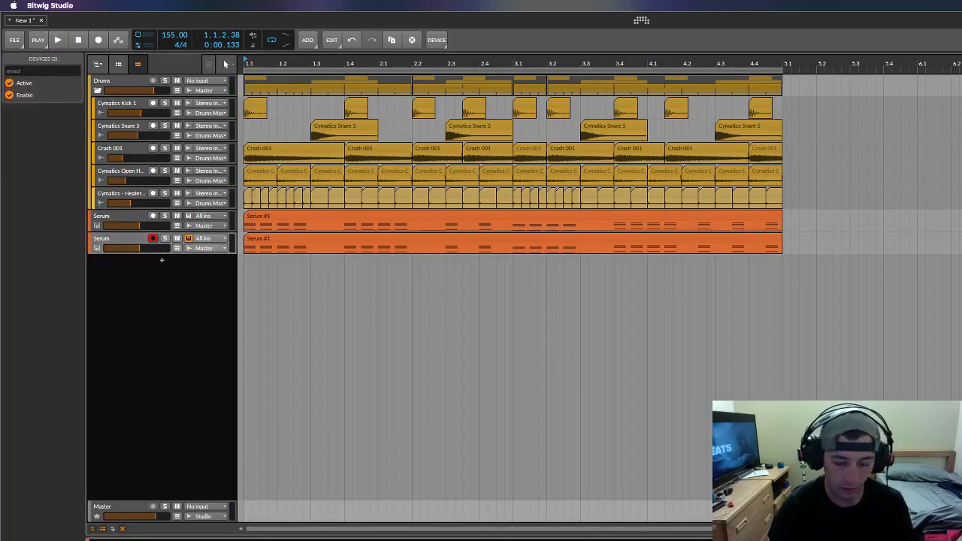
key(Delete)
key(b)
scroll(721, 349, down, 5)
click(687, 357)
click(688, 360)
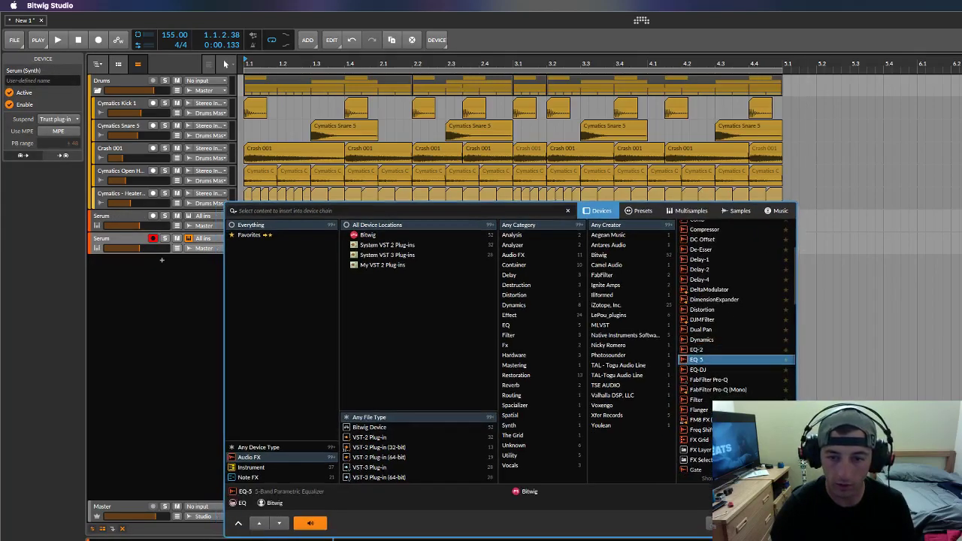
key(Return)
Step: Audition the duplicated Serum track in solo and turn off the multiband mode of its Serum compressor
click(164, 238)
key(space)
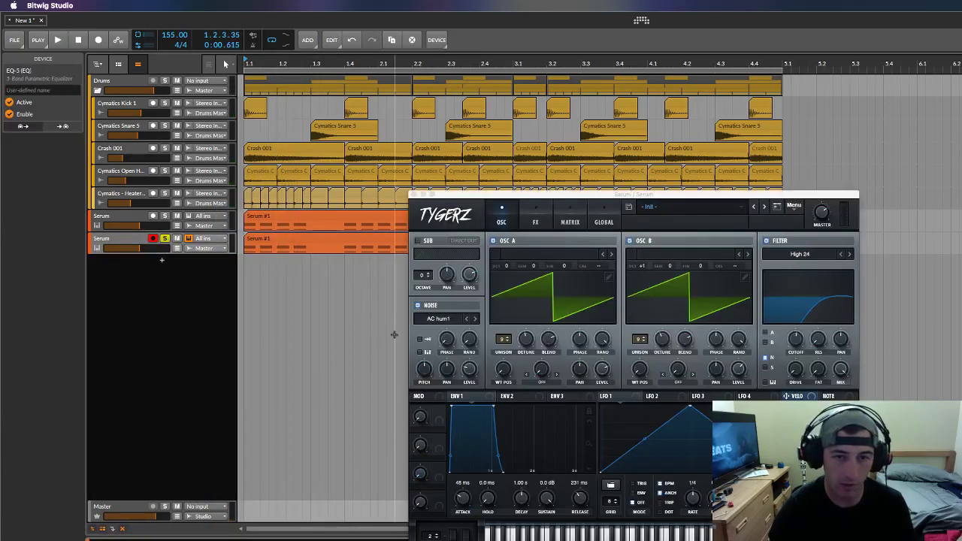
click(534, 225)
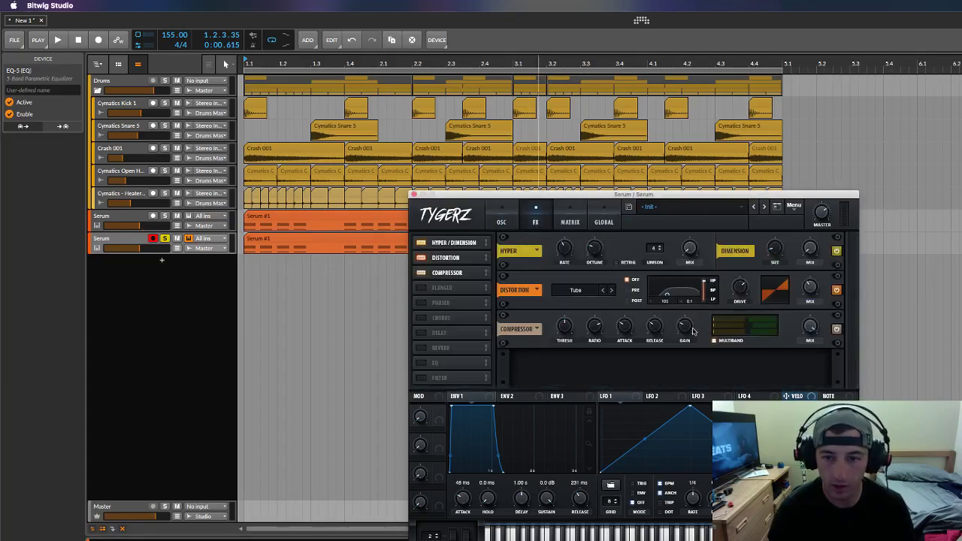
click(713, 341)
key(space)
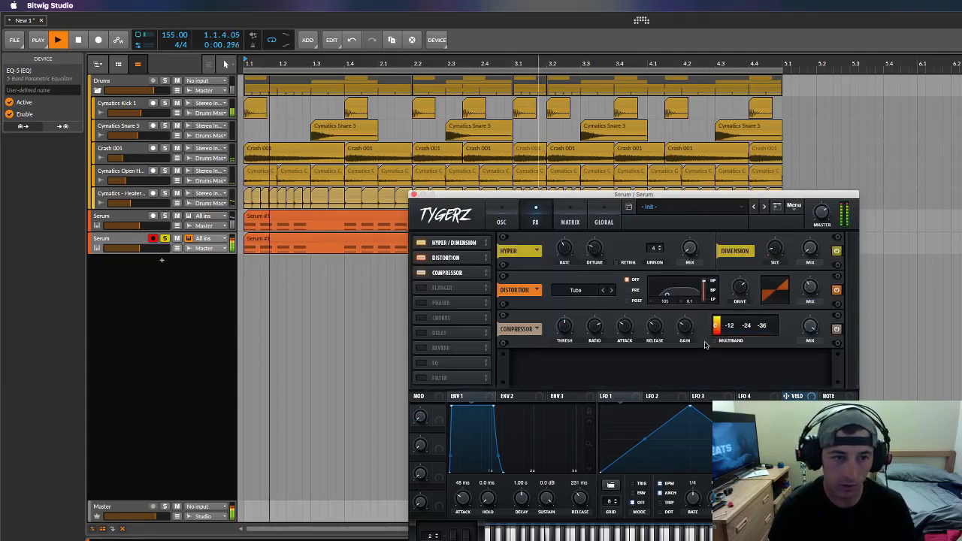
click(502, 222)
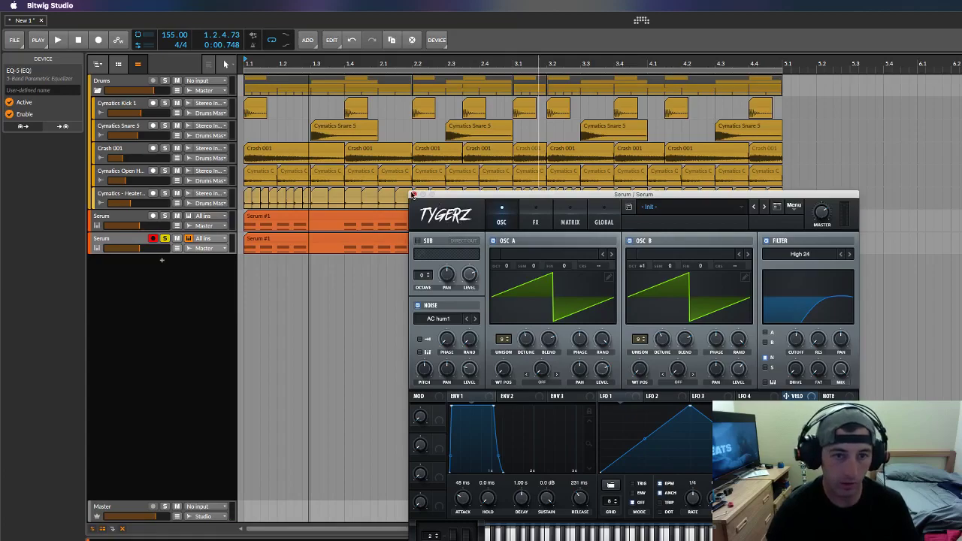
click(413, 195)
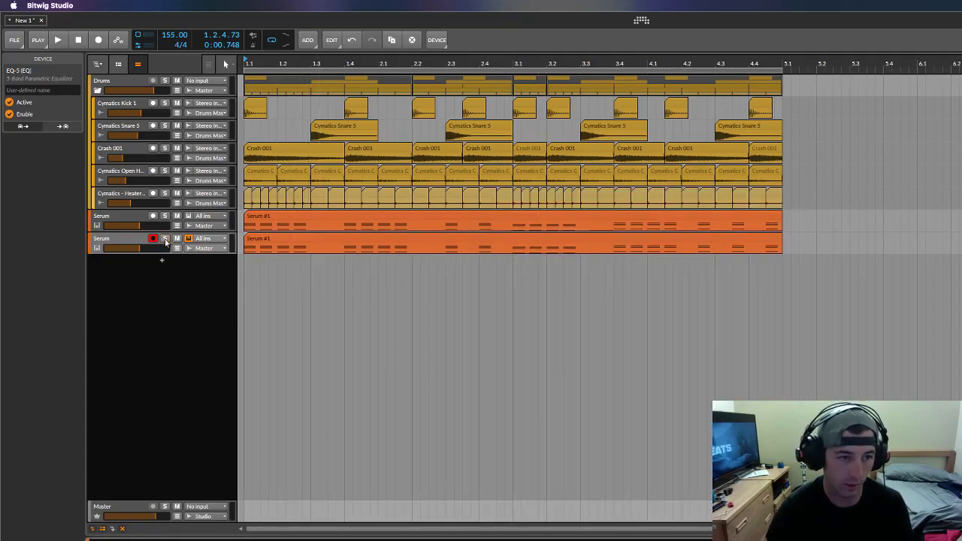
Step: Lower the volume of the duplicated Serum track in the mixer while the loop plays
key(Tab)
key(space)
drag(419, 490, 419, 497)
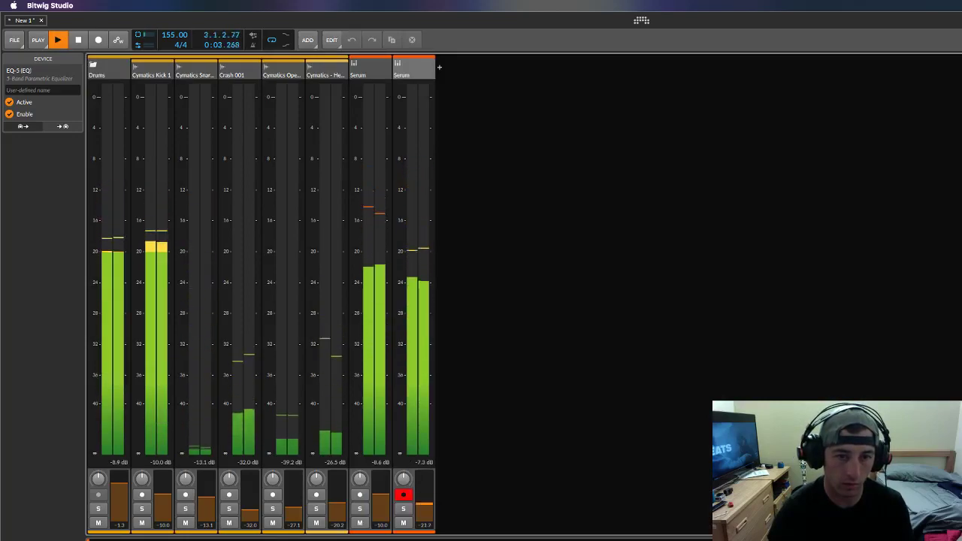
key(F1)
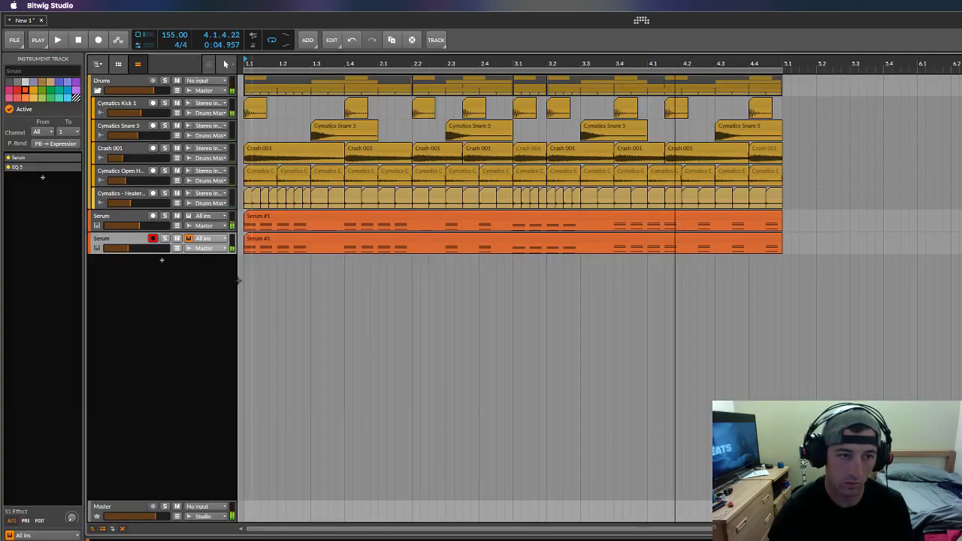
Step: Select the EQ-5 on the duplicated Serum track, play the loop, and set the track's volume to about -20.2 dB
click(298, 238)
click(133, 238)
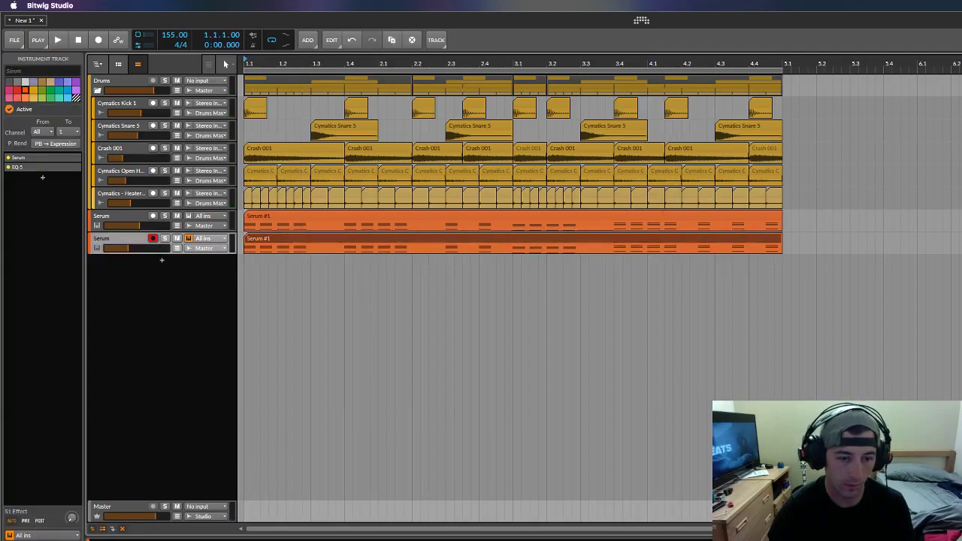
click(42, 167)
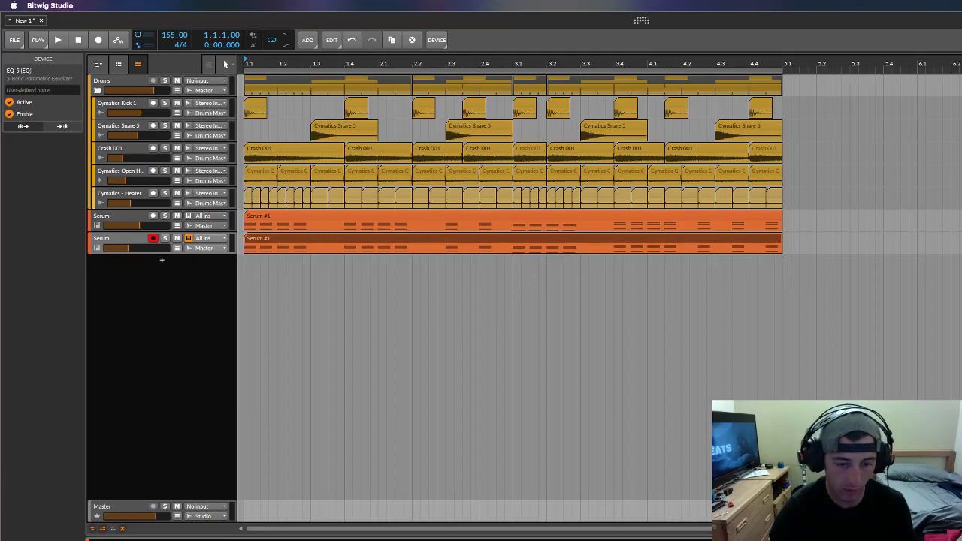
key(space)
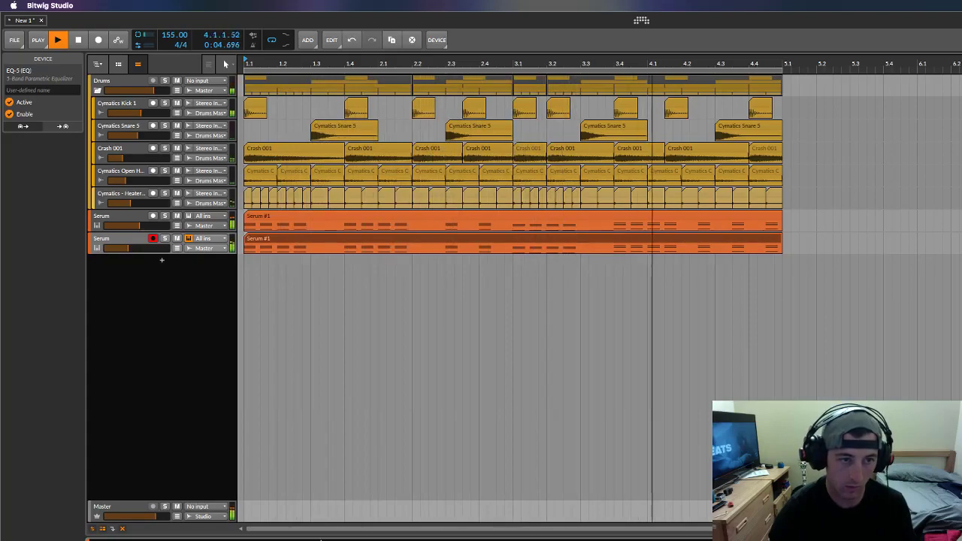
key(Tab)
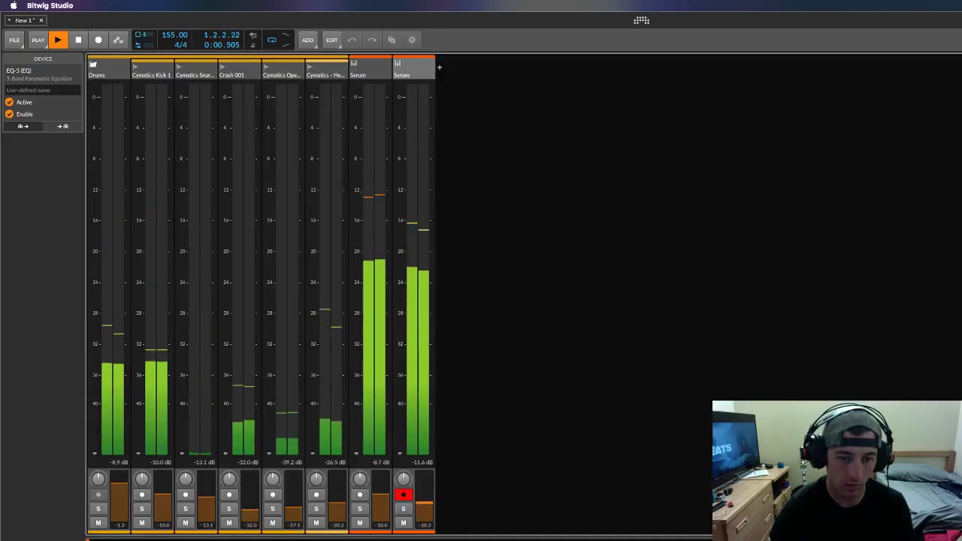
key(alt+1)
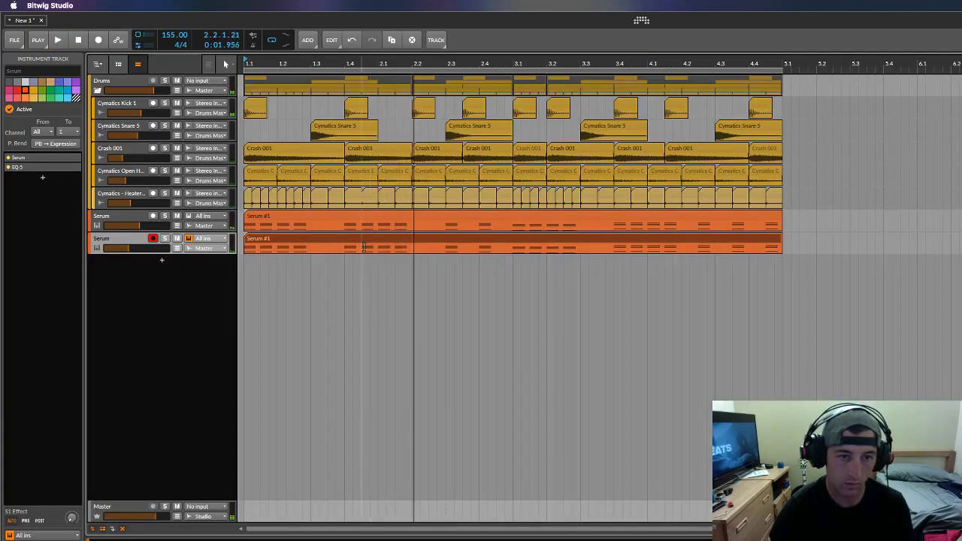
Step: Transpose all notes in the duplicated Serum track's clip down one octave and play the loop
double_click(364, 239)
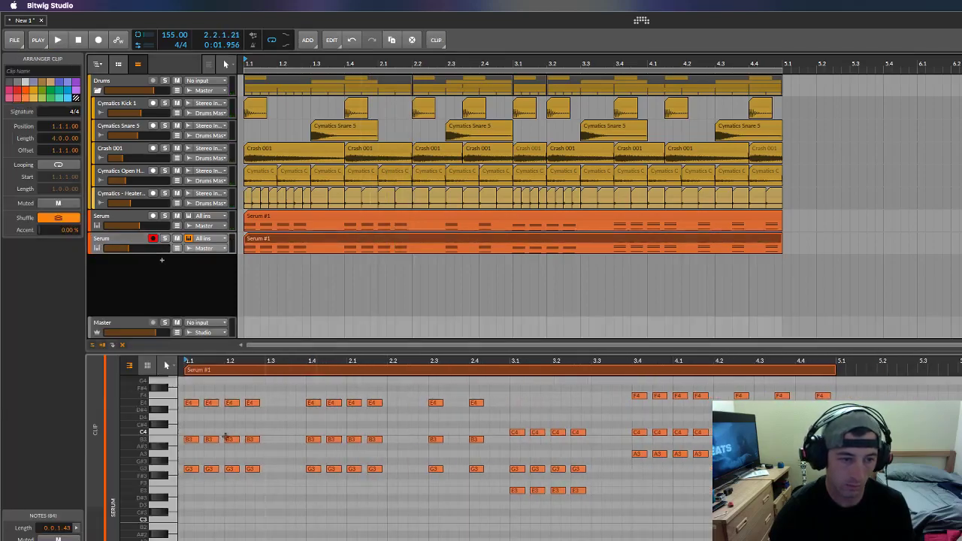
click(214, 483)
key(super+a)
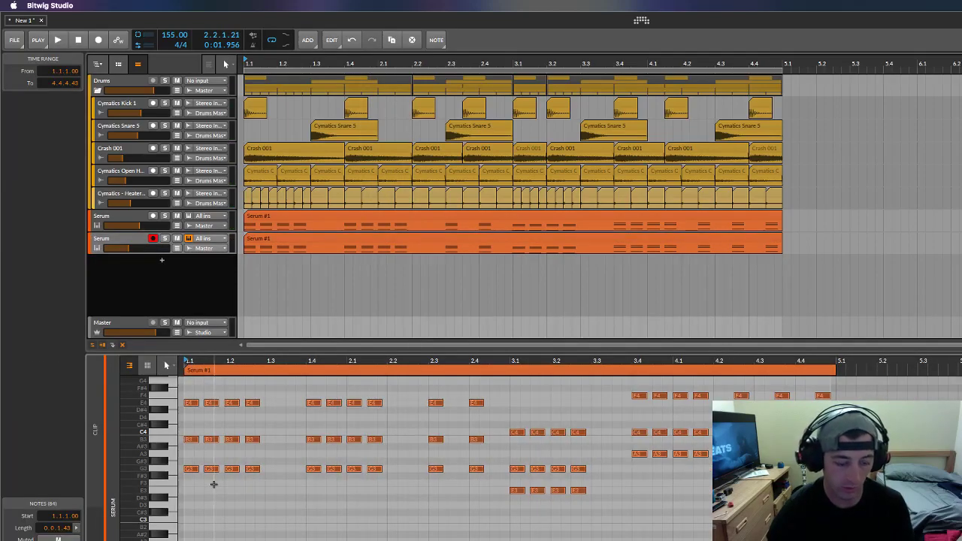
key(shift+Down)
key(space)
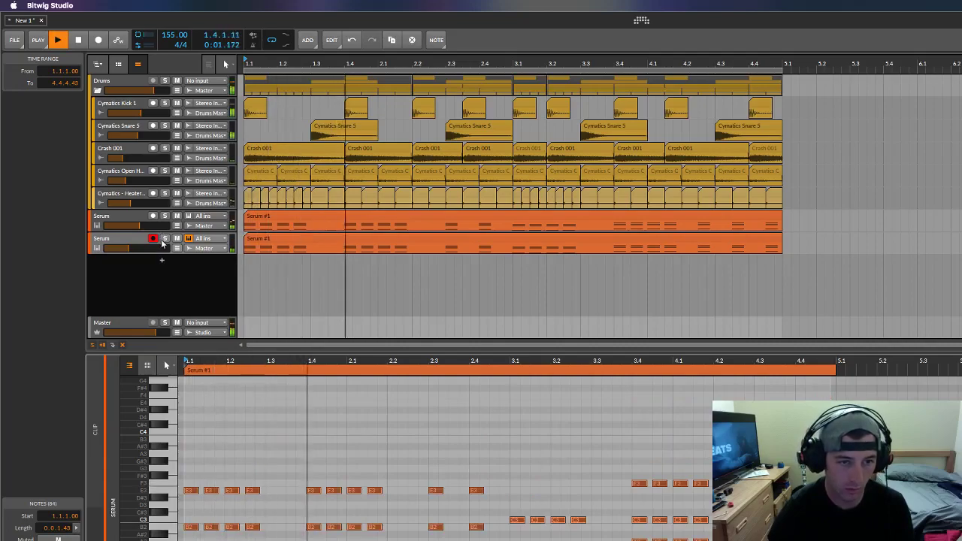
key(e)
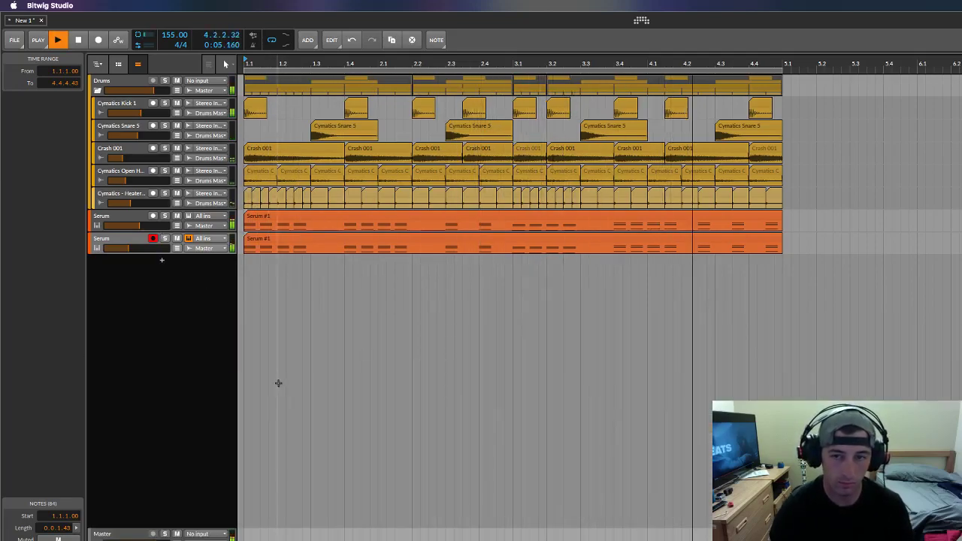
key(space)
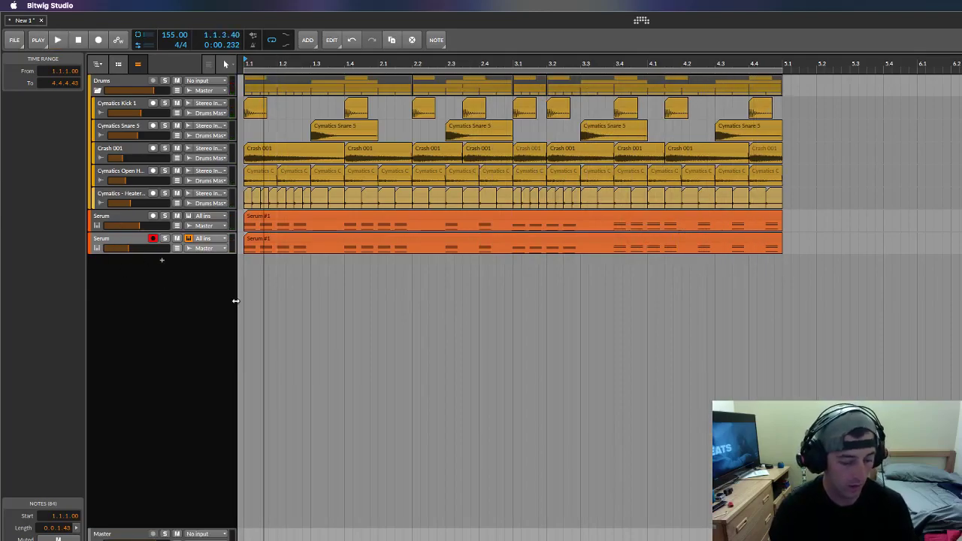
Step: Duplicate the lower Serum track to add a third Serum layer
click(214, 288)
click(106, 239)
click(274, 294)
click(129, 242)
key(super+d)
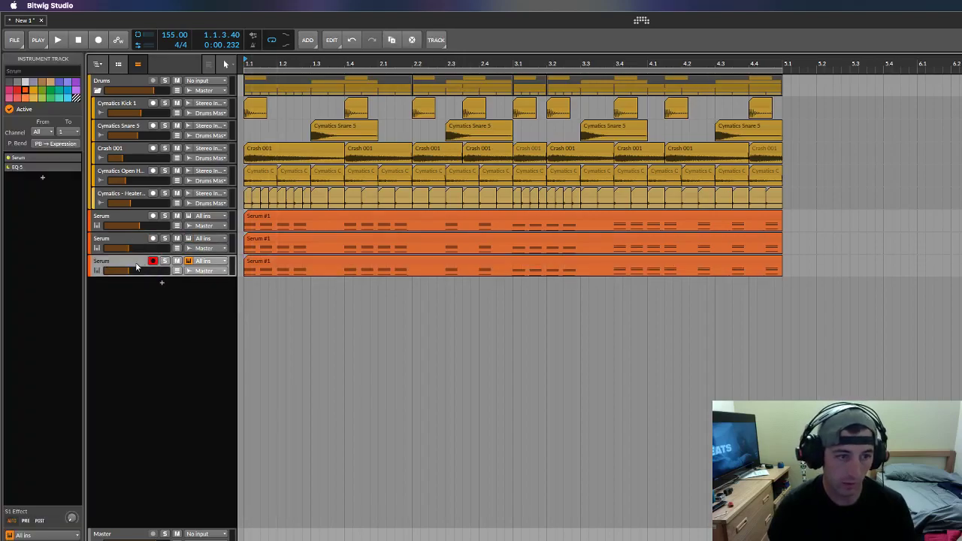
Step: Delete the upper chord notes from the third Serum track's clip, keeping only the lowest notes, and audition the track in solo
click(311, 261)
drag(310, 515, 337, 305)
drag(643, 462, 184, 353)
key(BackSpace)
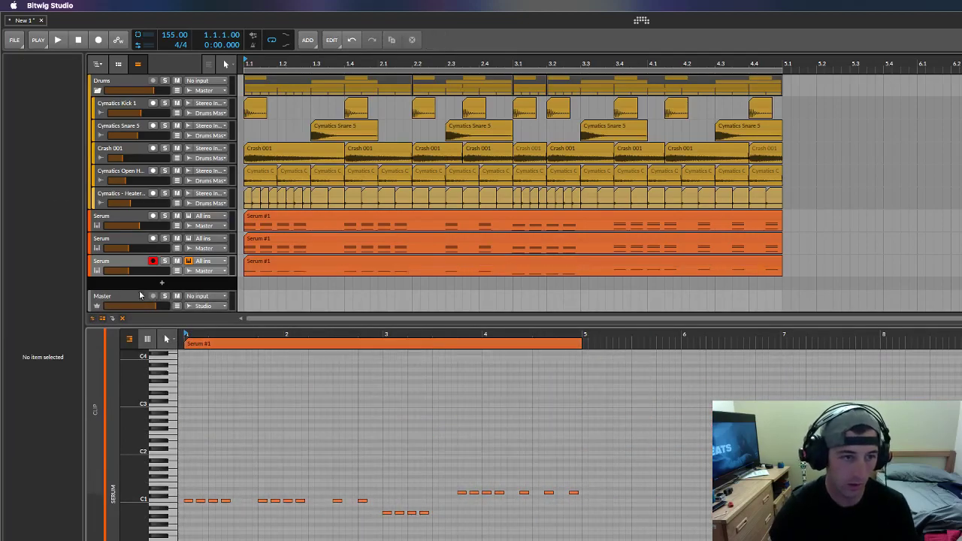
key(space)
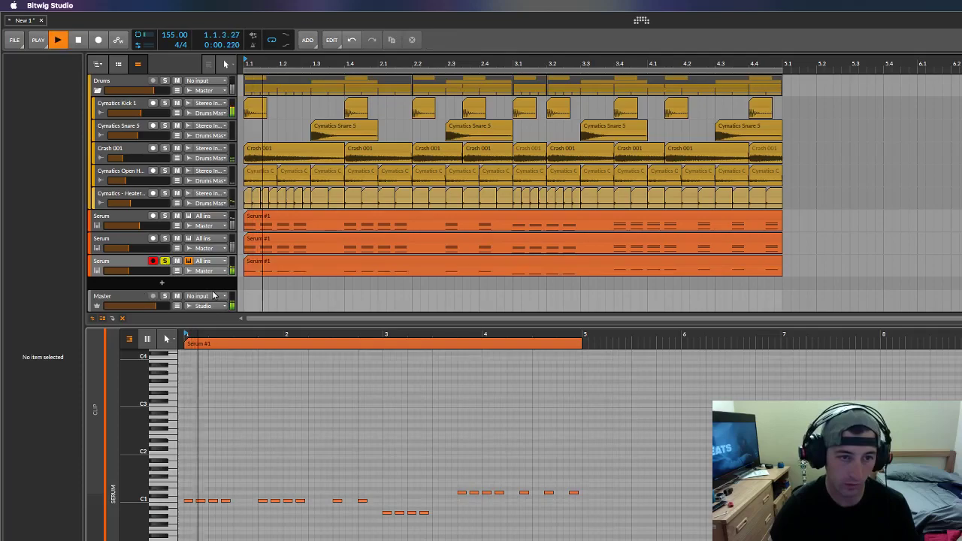
double_click(108, 262)
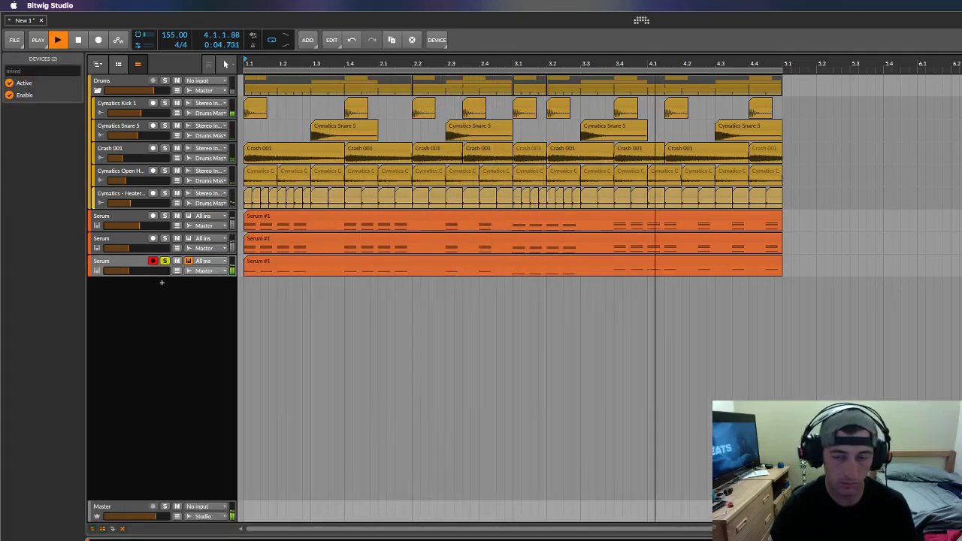
key(space)
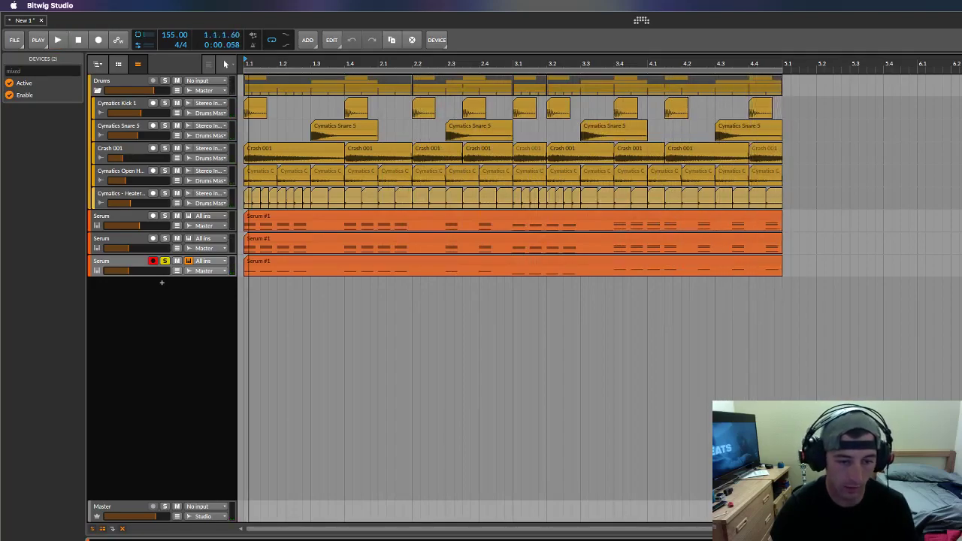
Step: Turn off oscillator B and the noise oscillator in the third track's Serum while auditioning it
click(111, 260)
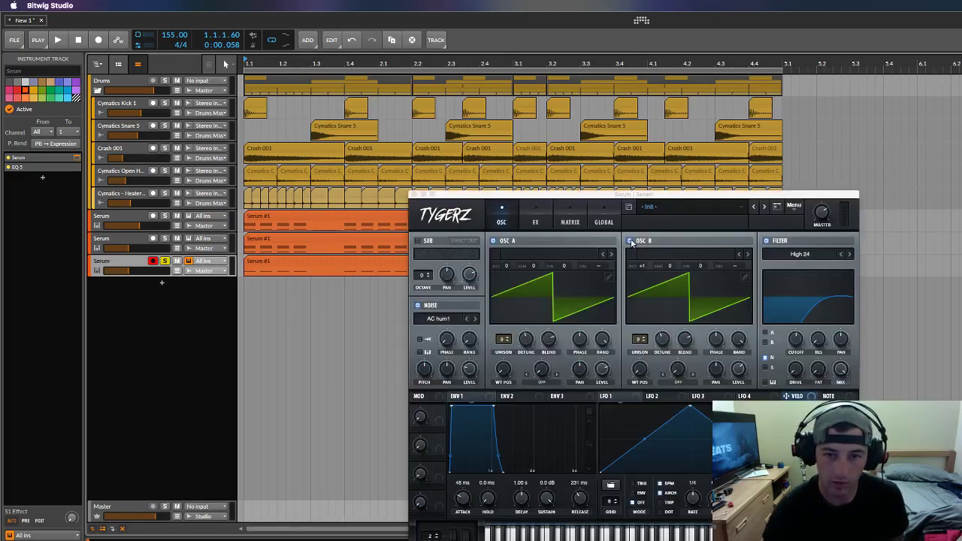
click(632, 242)
click(632, 241)
key(space)
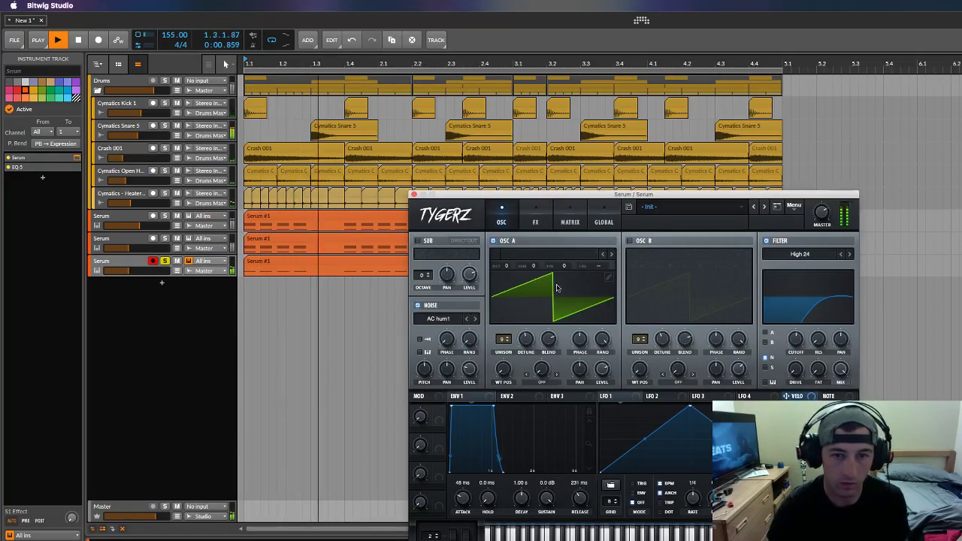
mouse_move(525, 341)
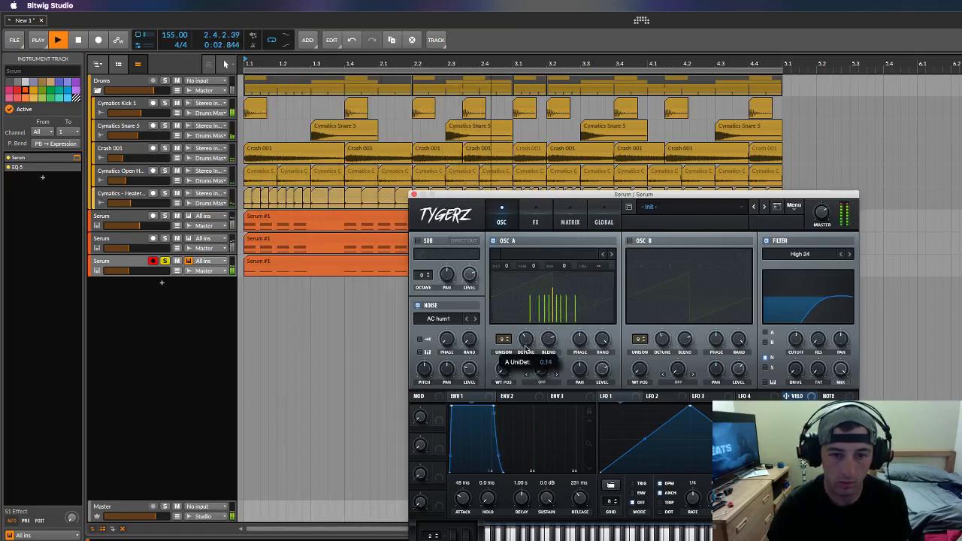
key(space)
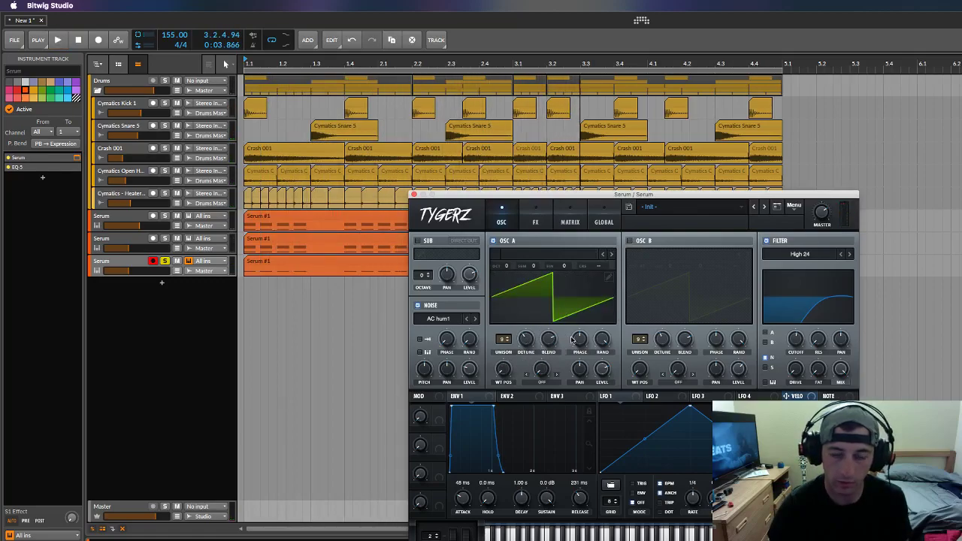
click(418, 306)
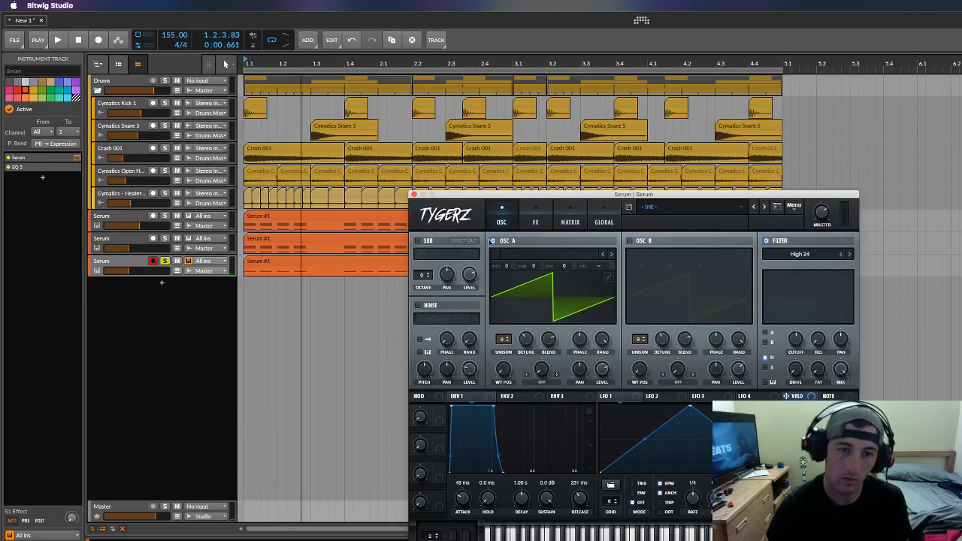
Step: Check the third track's Serum effects while the loop plays, and close the synth window
click(537, 222)
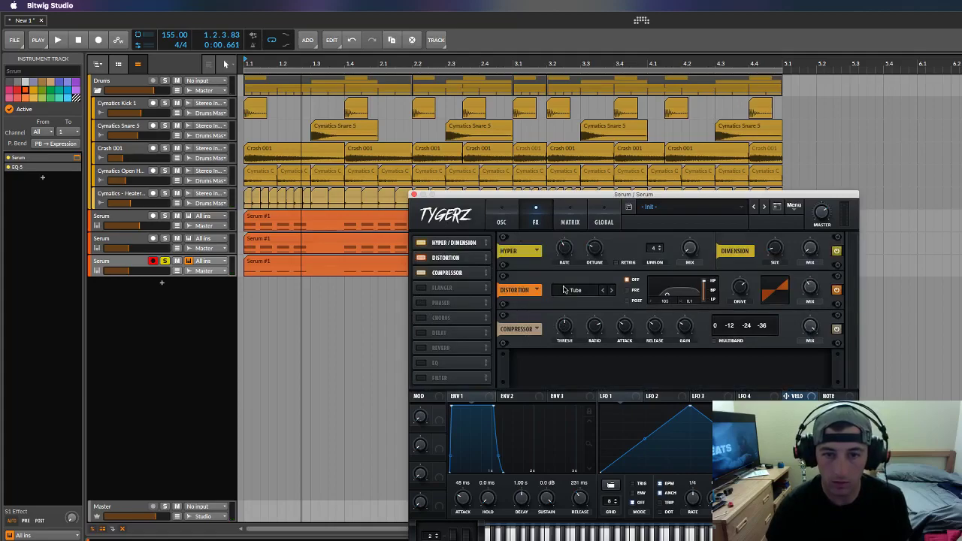
key(space)
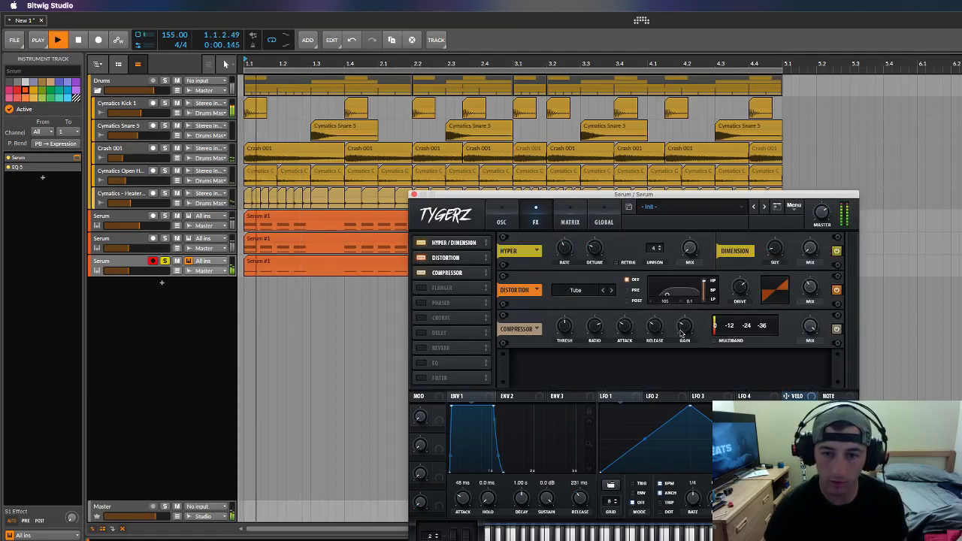
key(space)
click(501, 222)
click(413, 195)
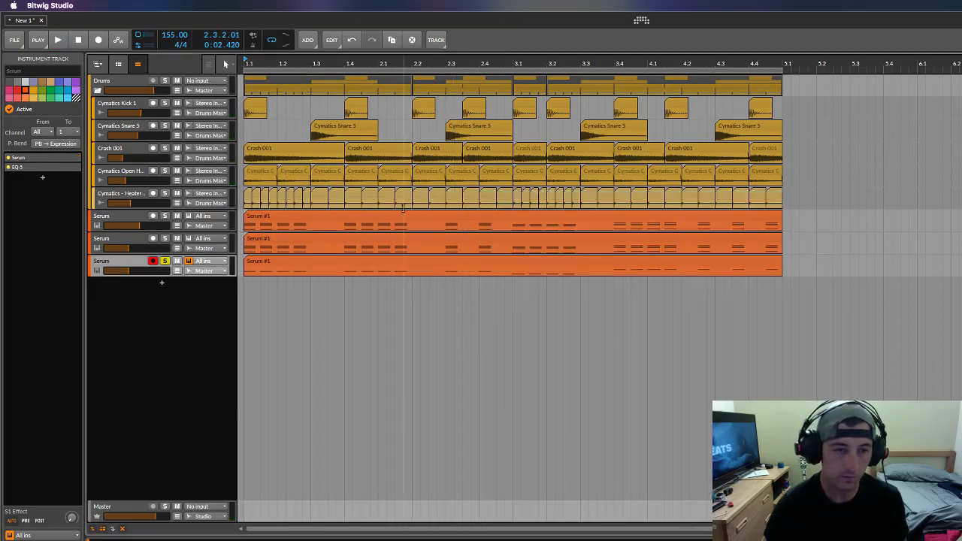
Step: Take the third Serum track out of solo in the mixer and listen to it with all tracks
key(m)
key(space)
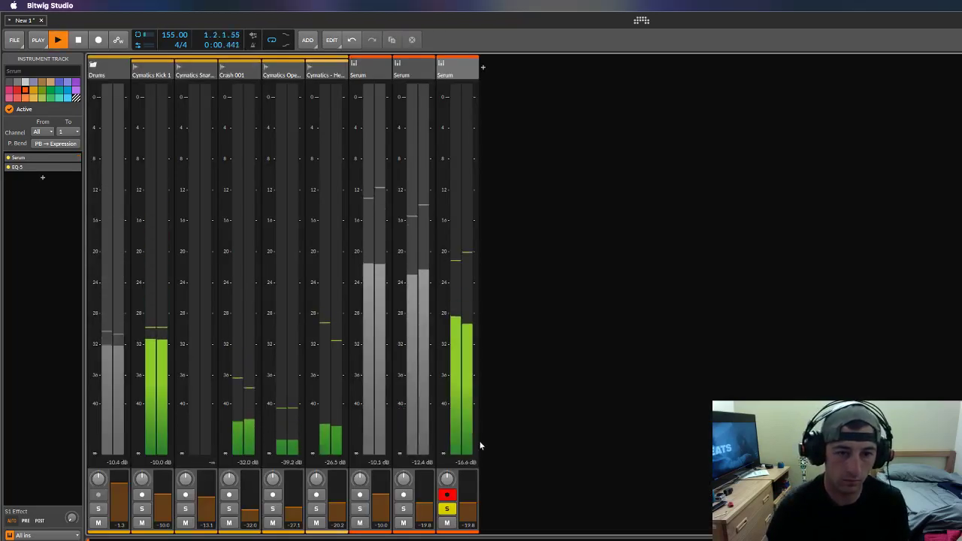
click(445, 510)
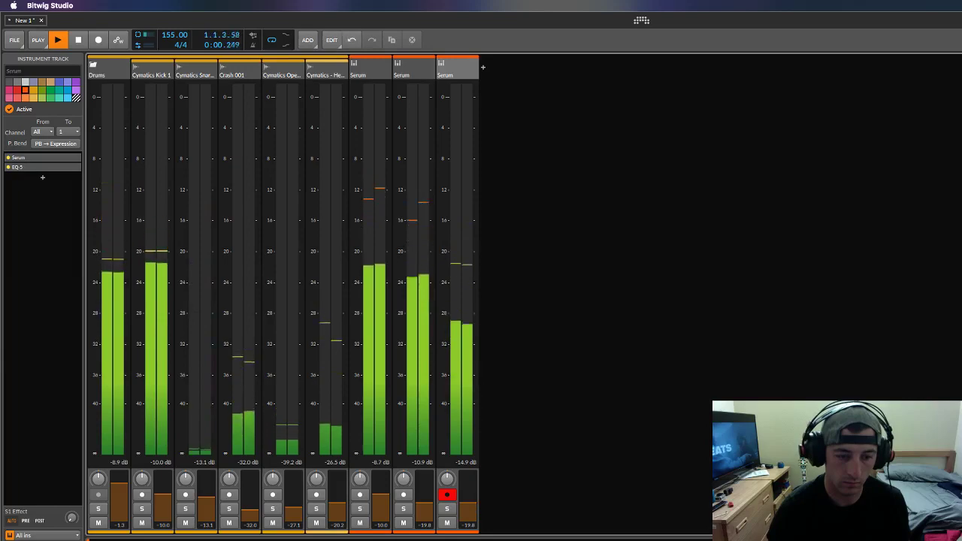
key(space)
key(Tab)
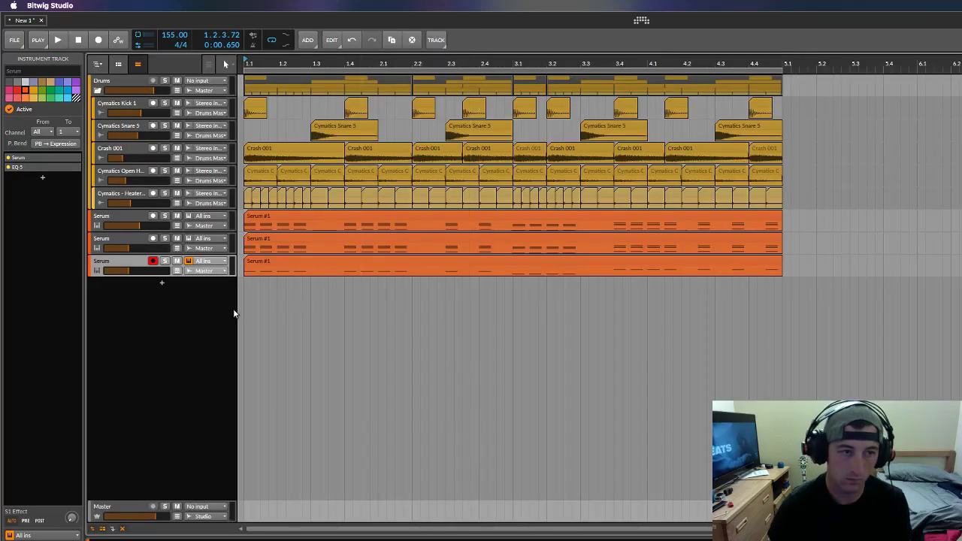
Step: Group the three Serum tracks and rename the group CHORDS
click(112, 224)
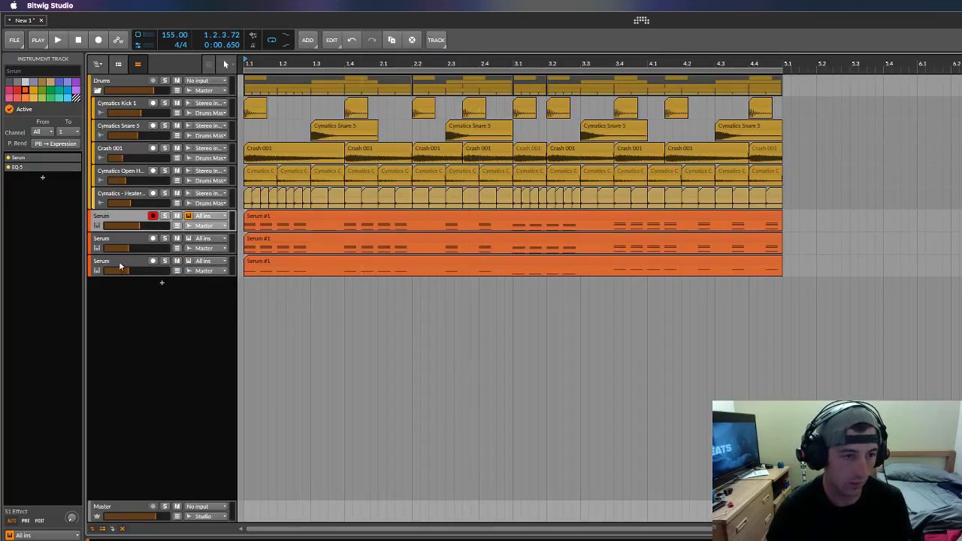
shift+click(119, 264)
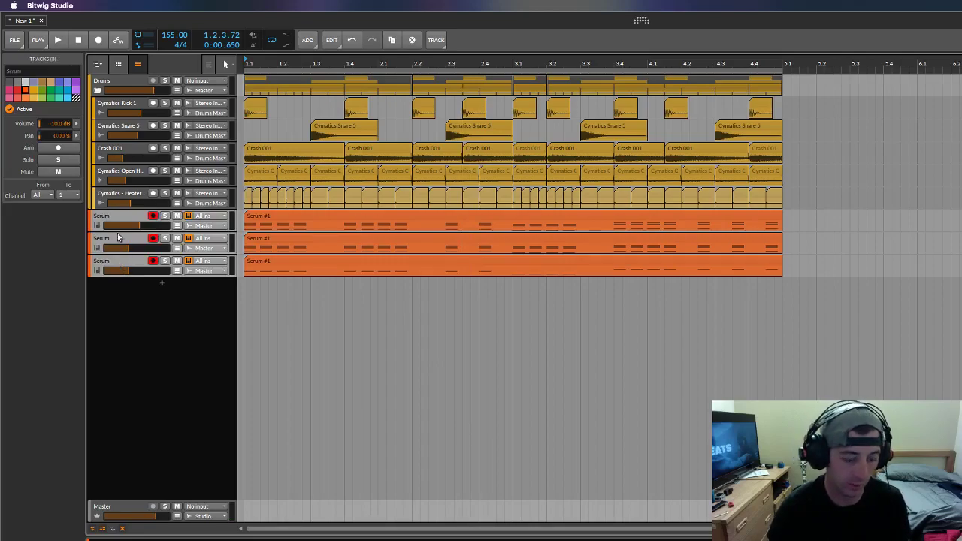
key(ctrl+g)
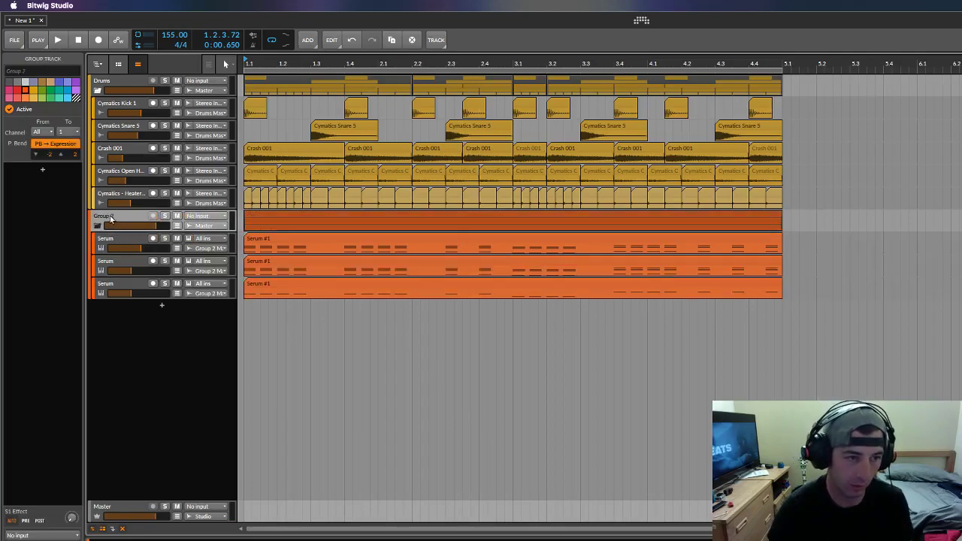
right_click(110, 218)
click(128, 376)
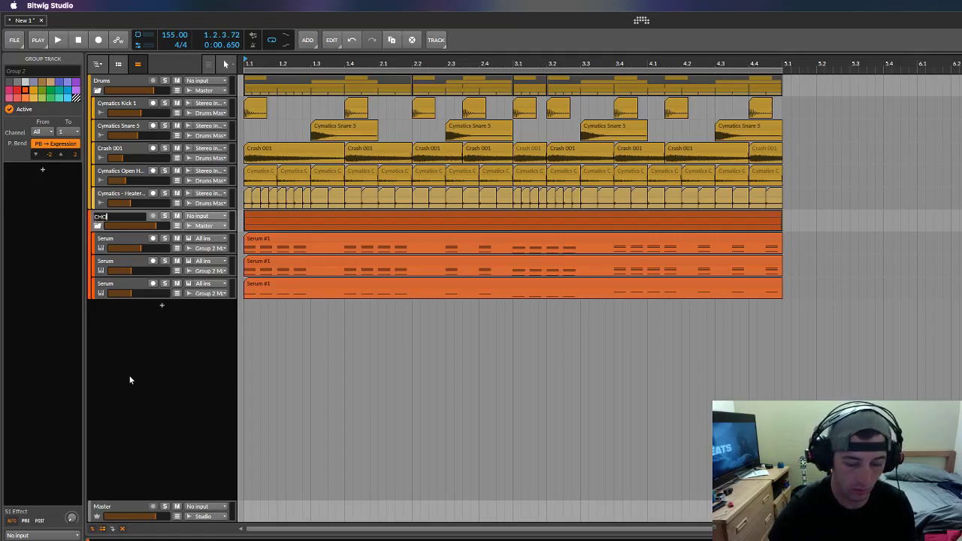
text(CHORDS)
key(Return)
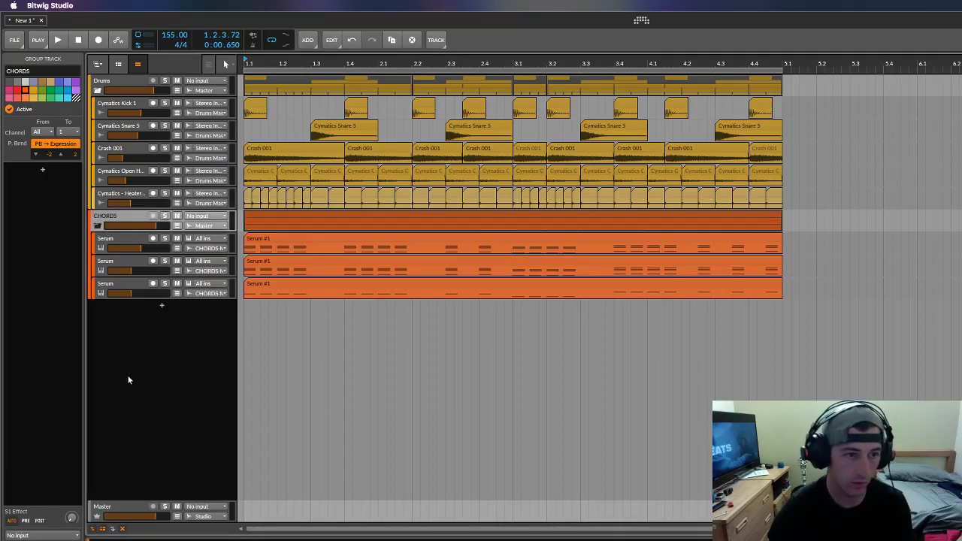
Step: Lower the CHORDS group's volume to about -3.5 dB in the mixer while the loop plays
key(Tab)
key(space)
drag(379, 481, 380, 486)
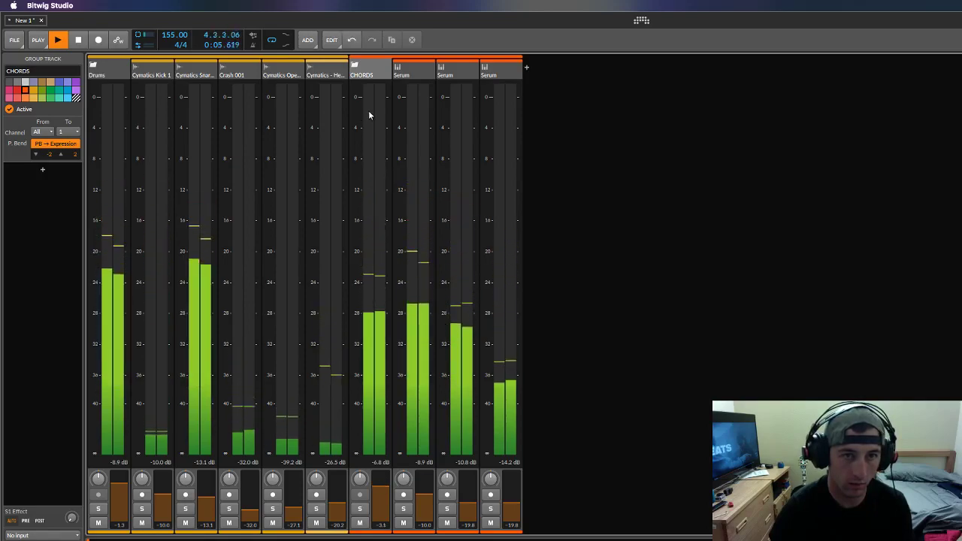
key(alt+1)
key(space)
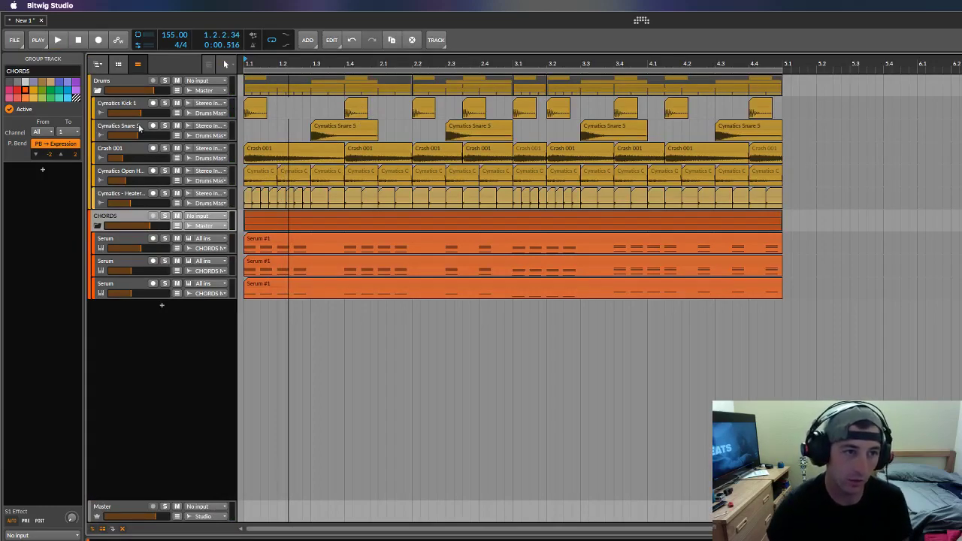
Step: Add a Dynamics device to the CHORDS group and play the loop
click(135, 86)
click(124, 219)
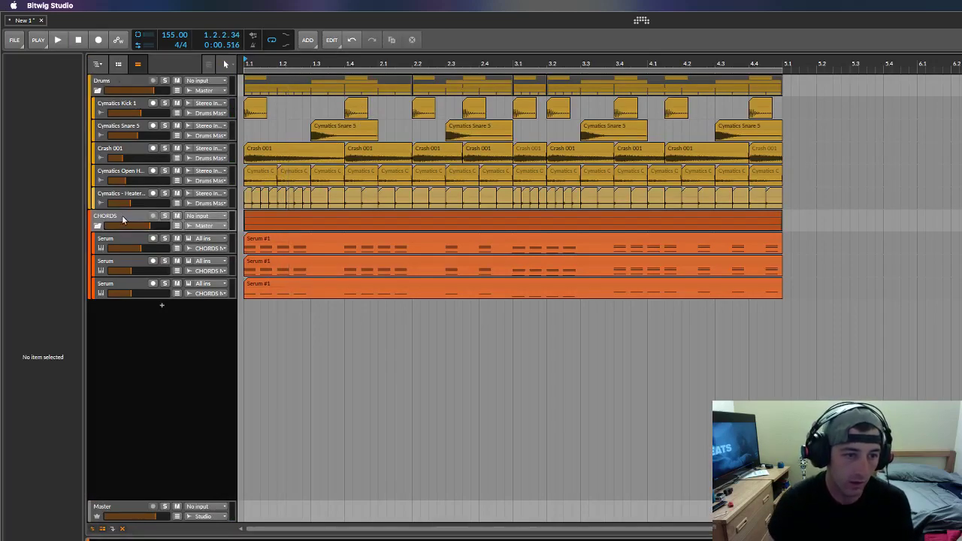
key(b)
scroll(607, 409, down, 5)
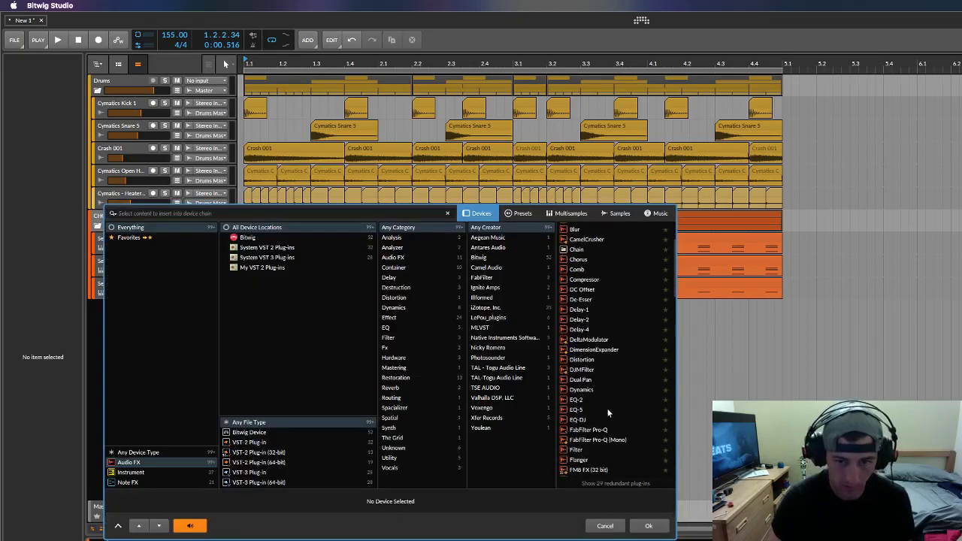
click(586, 368)
click(651, 524)
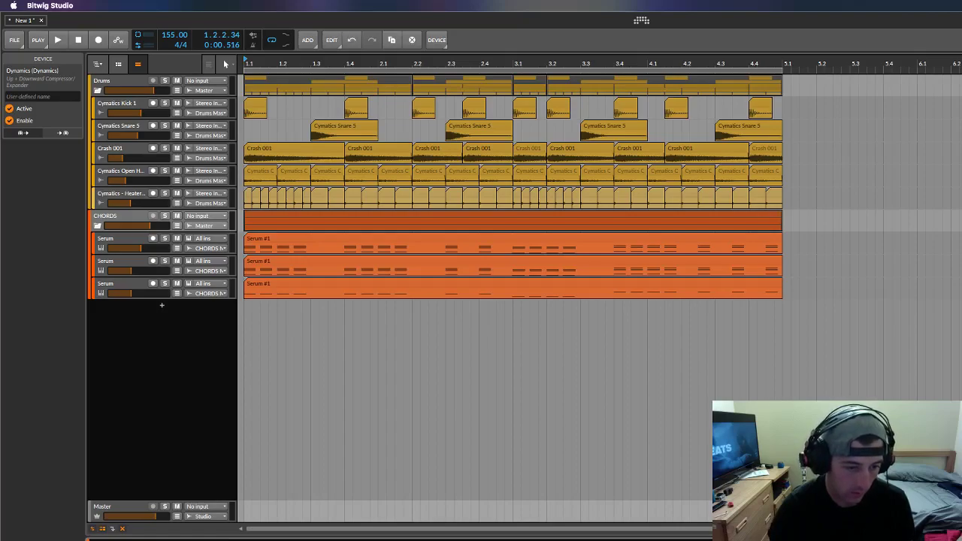
key(space)
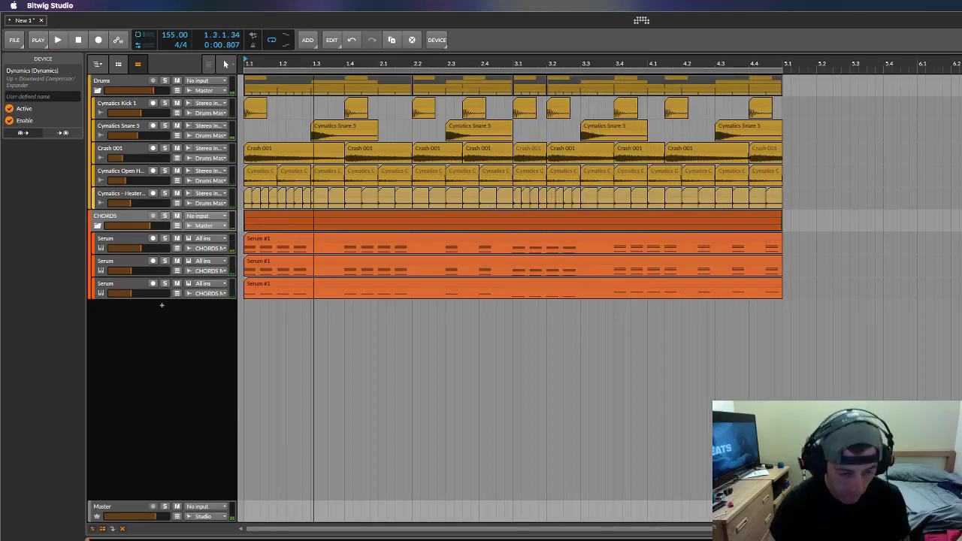
Step: Add the LFOTool effect to the CHORDS group's device chain after Dynamics
key(b)
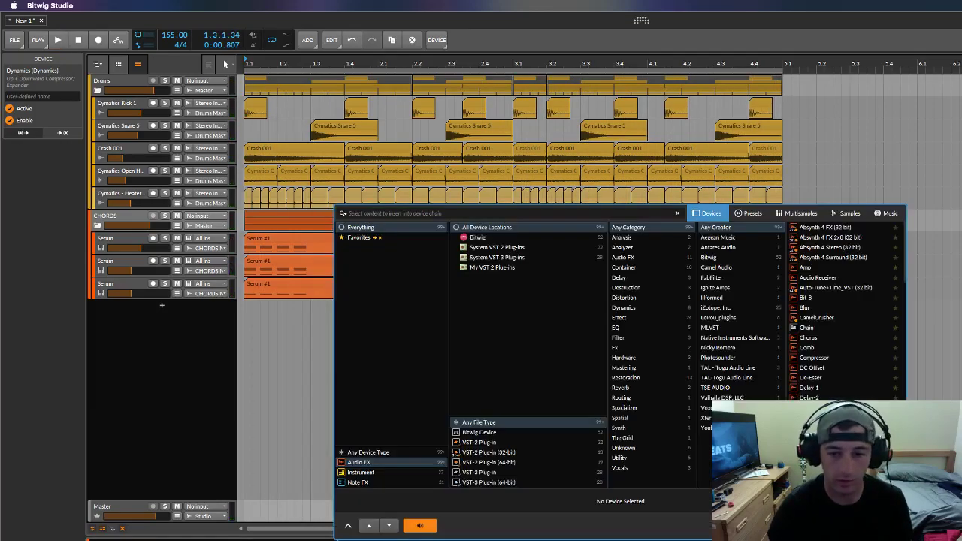
scroll(841, 311, down, 3)
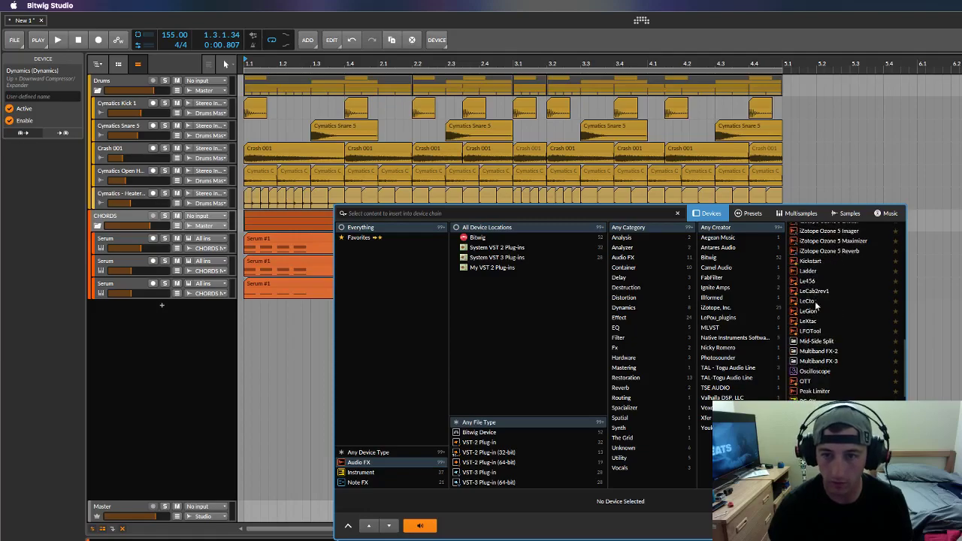
click(812, 321)
click(817, 329)
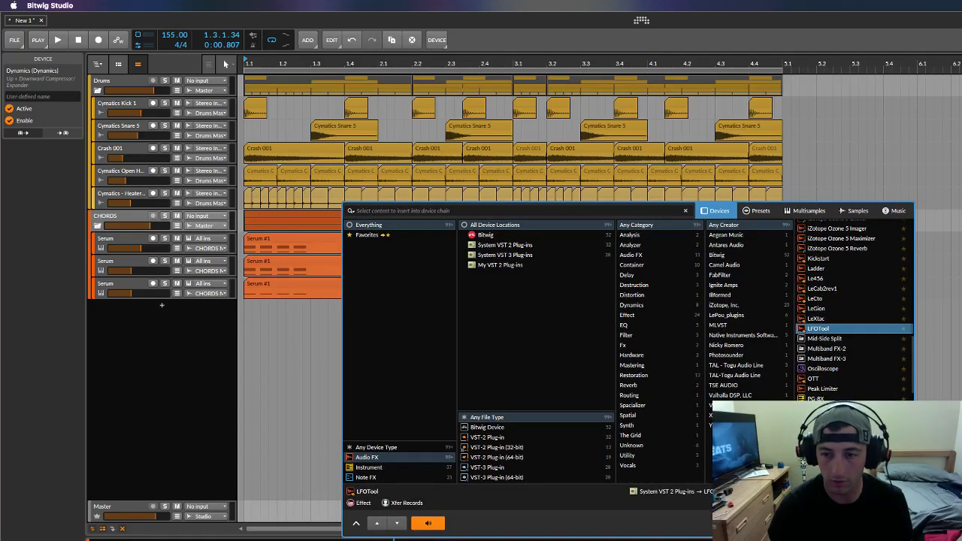
key(Return)
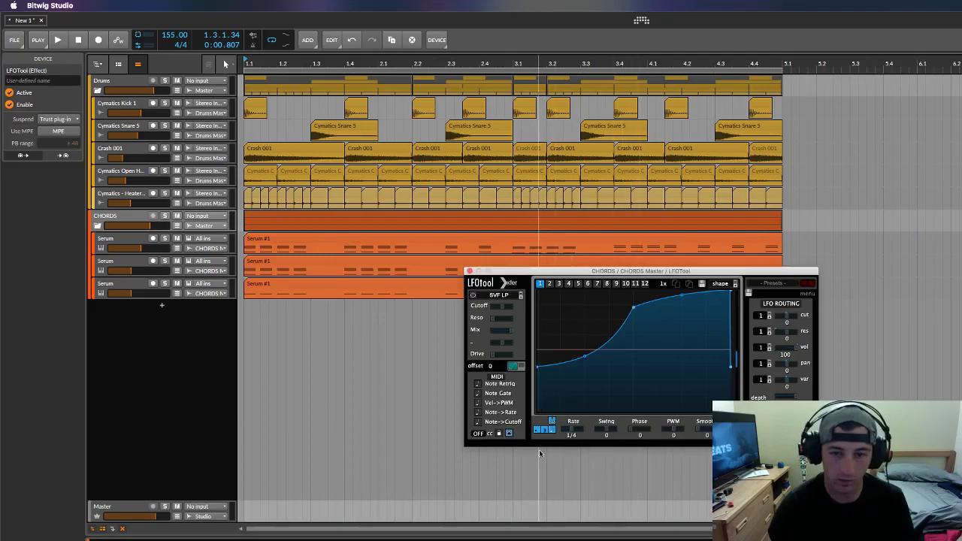
Step: Reshape LFOTool's volume curve to start at zero and reach full level before mid-cycle, and play the CHORDS group soloed
drag(536, 369, 537, 437)
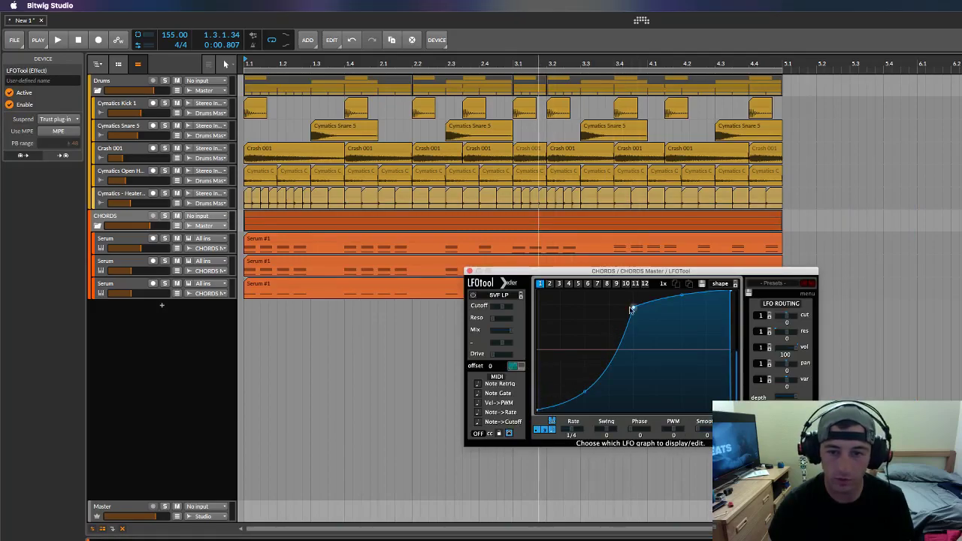
drag(630, 309, 620, 291)
click(165, 215)
key(space)
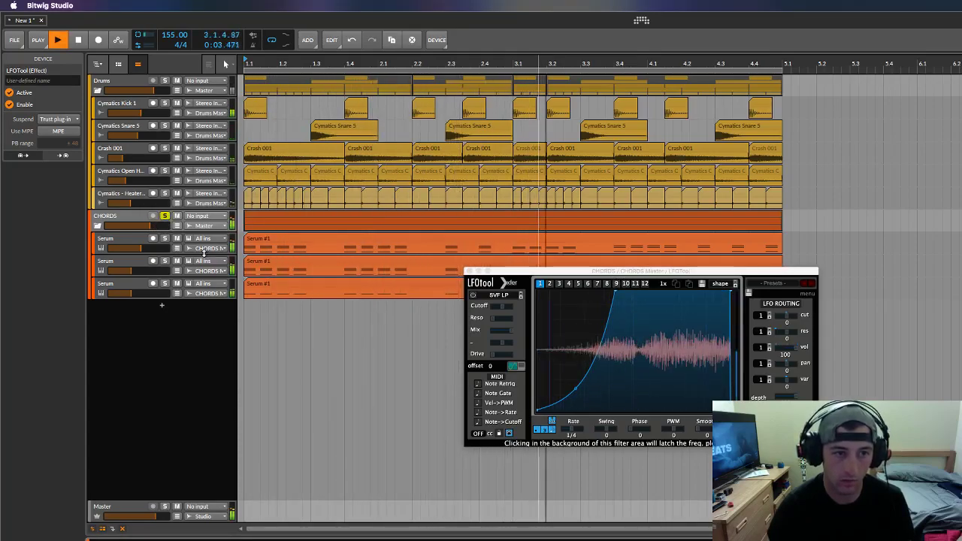
Step: Take the CHORDS group out of solo, raise its volume slightly while listening with the drums, and close the LFOTool window
click(165, 216)
key(space)
key(space)
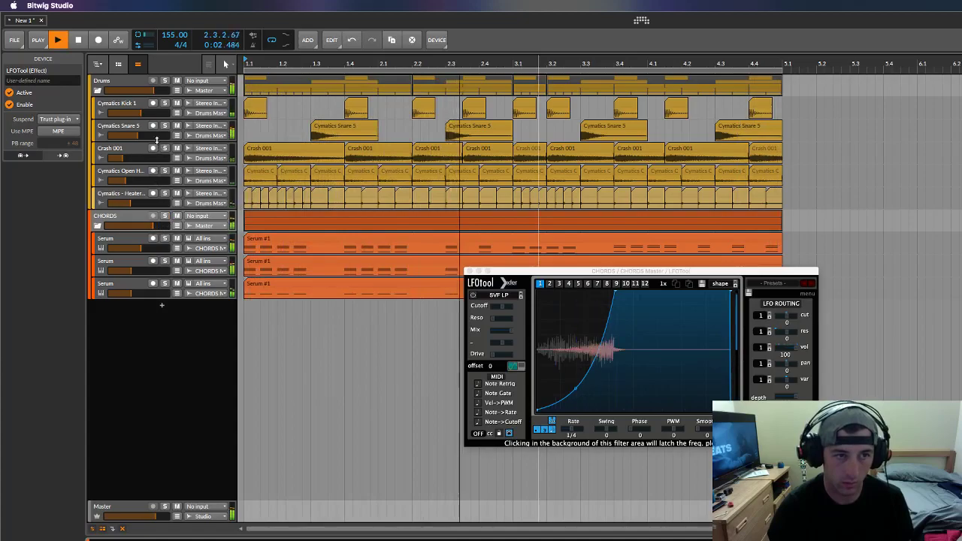
click(468, 271)
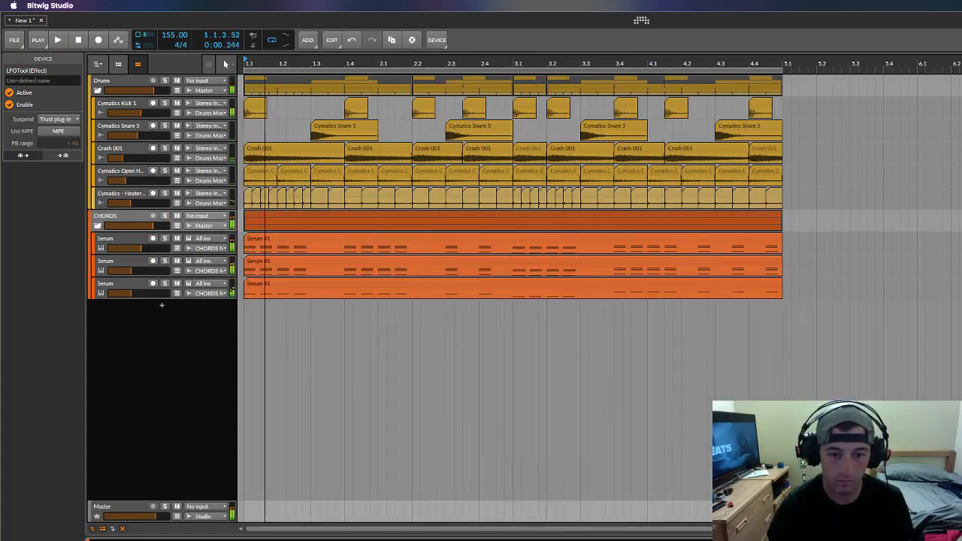
Step: Add a ValhallaRoom reverb to the CHORDS group with mix 13.8 %, predelay 22.9 ms and decay 1.01 s
key(b)
scroll(932, 308, down, 5)
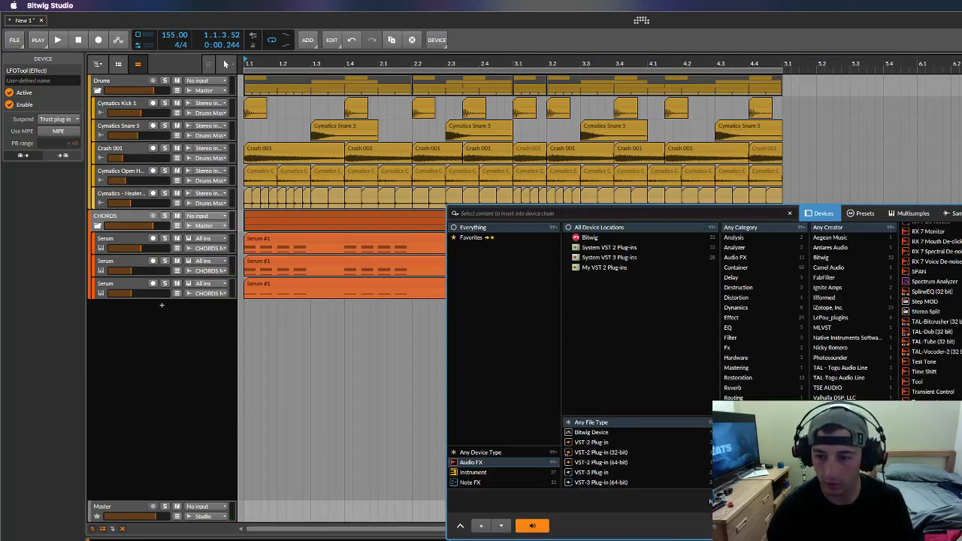
double_click(932, 432)
click(478, 390)
click(511, 370)
click(539, 388)
click(479, 396)
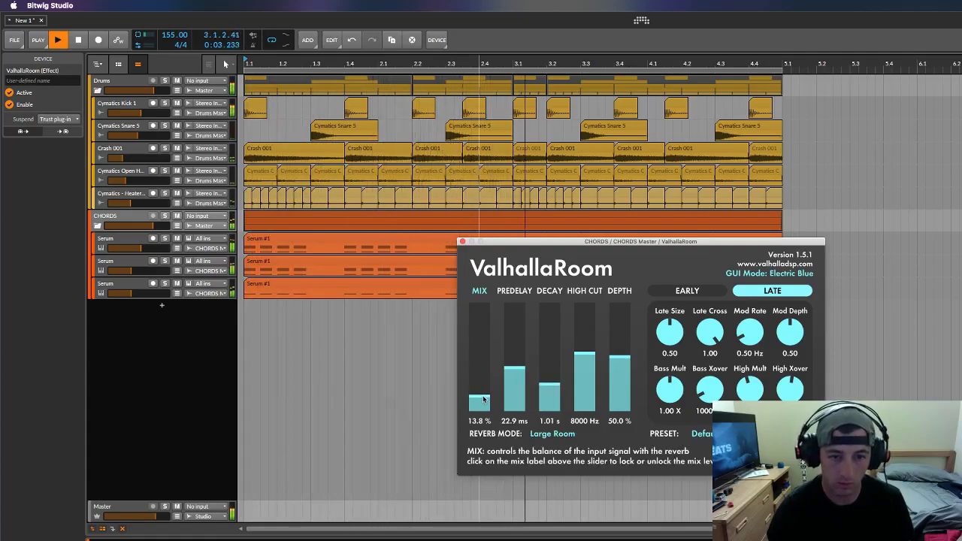
Step: Set the CHORDS reverb's high cut to 12250 Hz, depth to 100 %, predelay to 28.6 ms and mix to 17.1 %
click(584, 323)
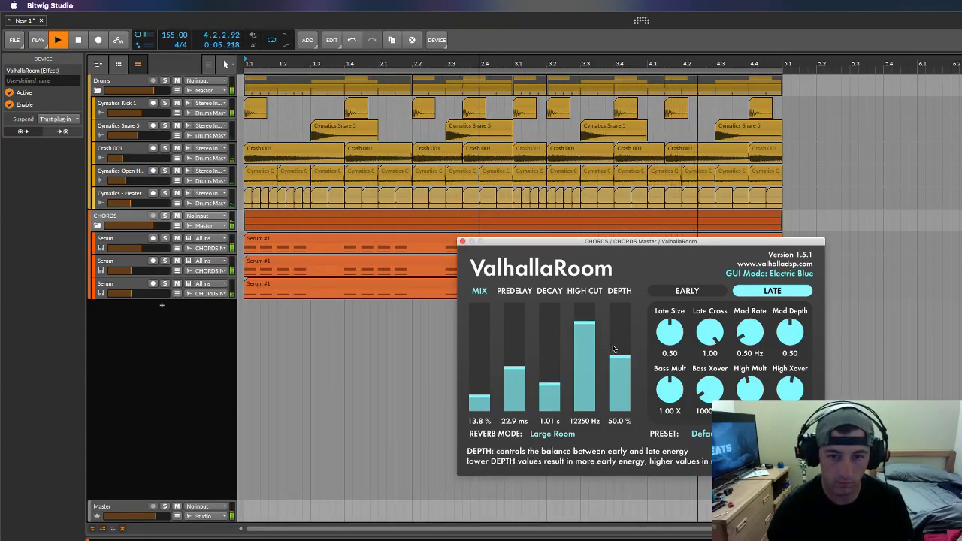
click(619, 302)
click(514, 364)
drag(482, 399, 483, 396)
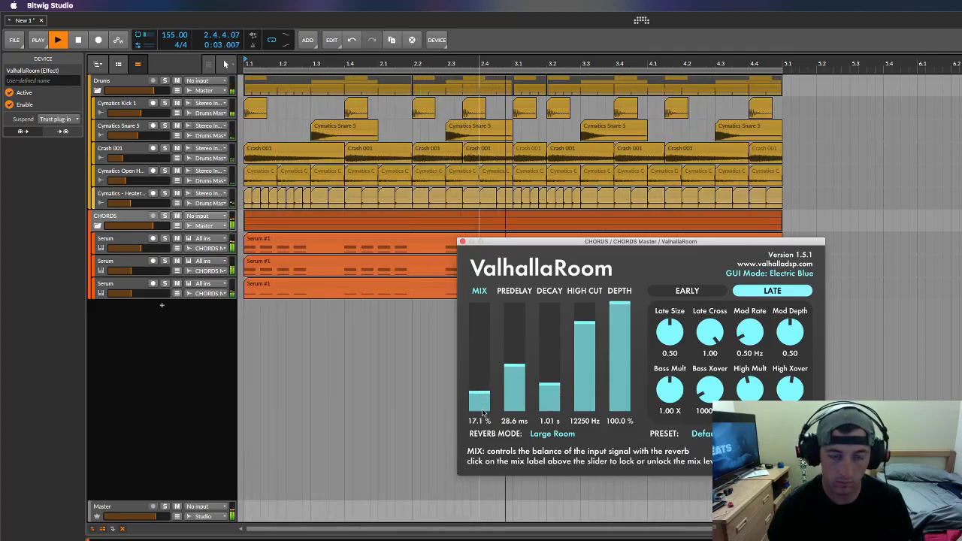
click(462, 242)
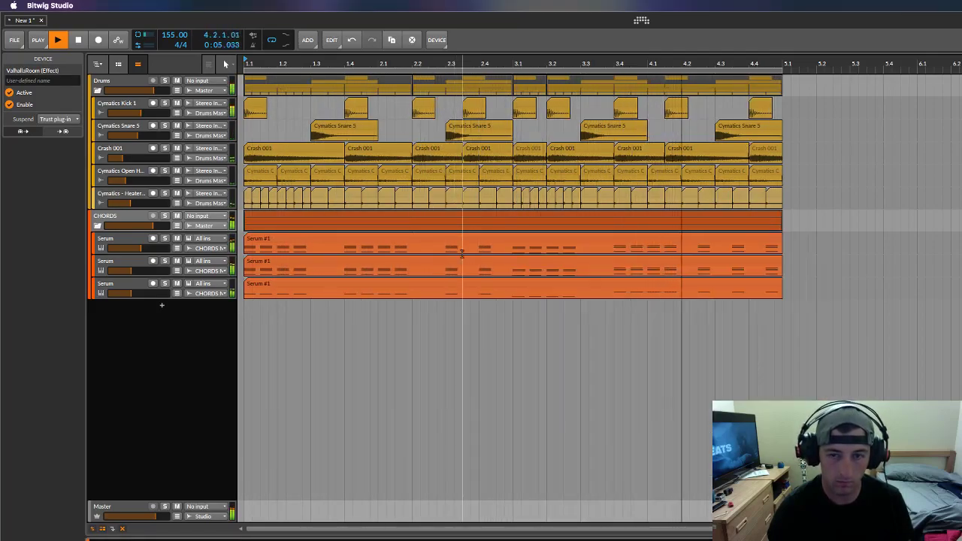
key(space)
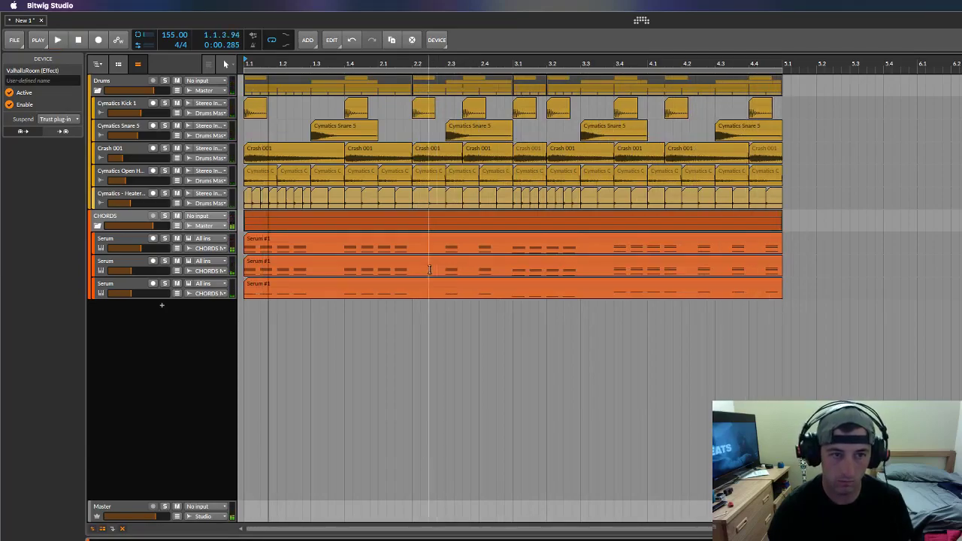
drag(288, 64, 296, 82)
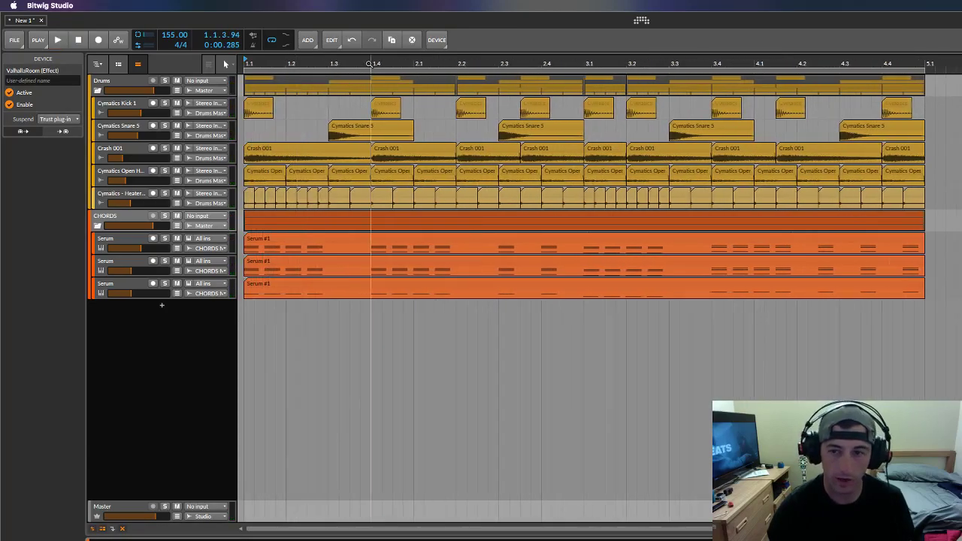
drag(361, 64, 365, 68)
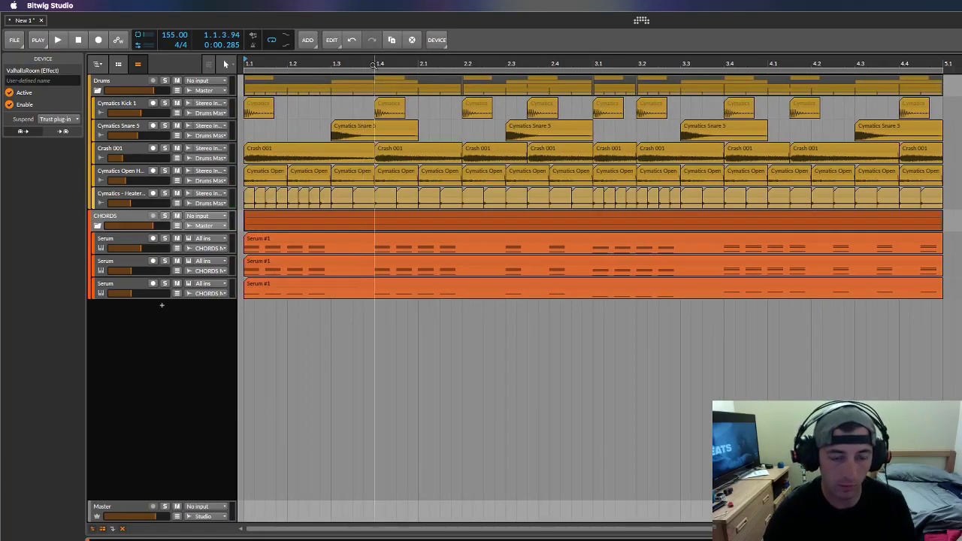